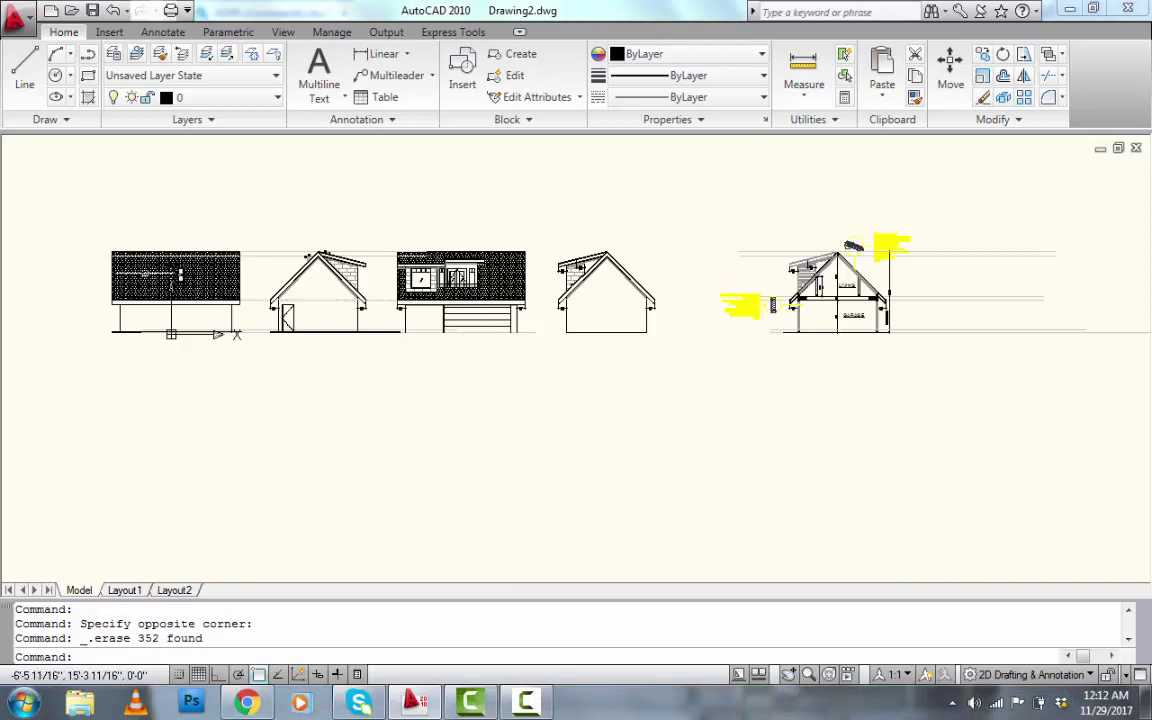
pyautogui.scroll(3, 138, 270)
pyautogui.scroll(2, 484, 241)
pyautogui.scroll(-3, 560, 249)
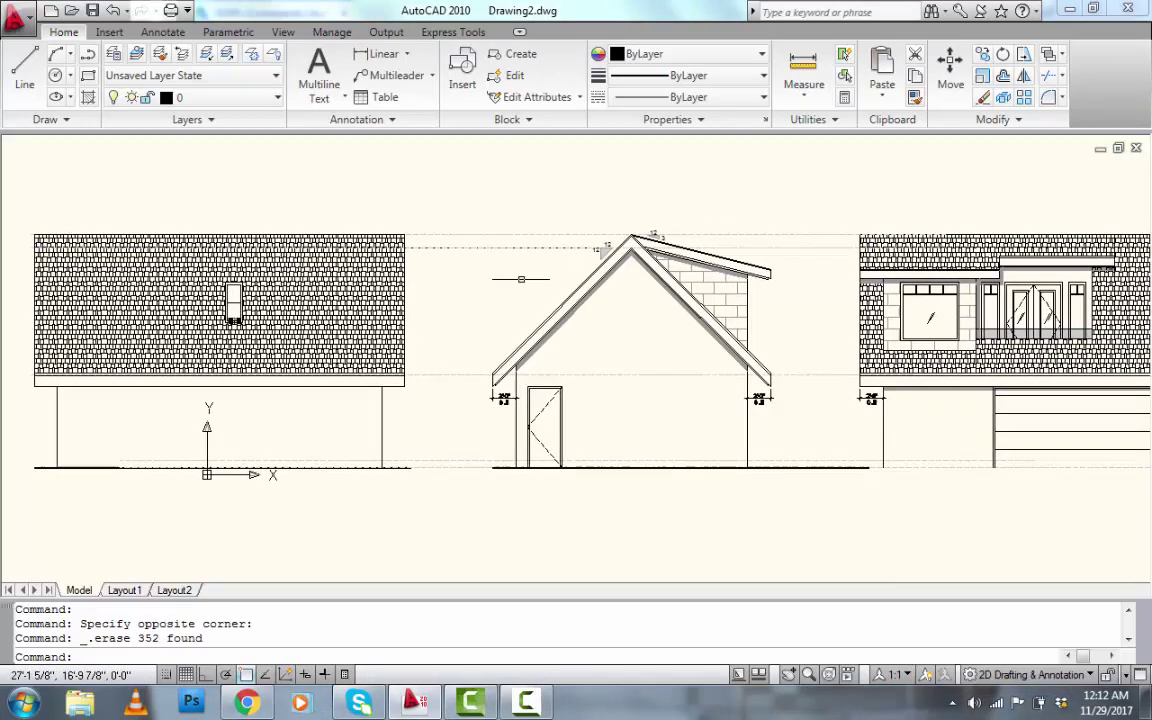
pyautogui.scroll(3, 370, 320)
pyautogui.scroll(-2, 350, 357)
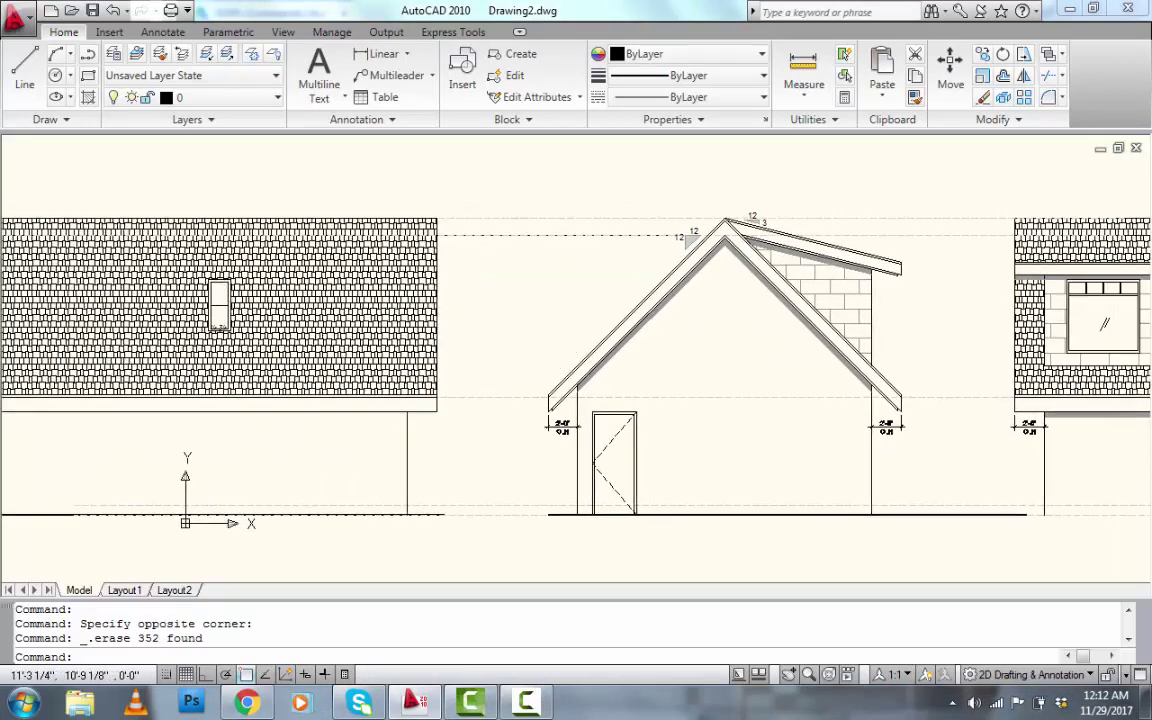
pyautogui.moveTo(790, 395); pyautogui.dragTo(386, 398, button='middle')
pyautogui.moveTo(975, 393)
pyautogui.mouseDown(button='middle')
pyautogui.moveTo(391, 378)
pyautogui.moveTo(668, 314)
pyautogui.moveTo(640, 354)
pyautogui.mouseUp(button='middle')
pyautogui.scroll(3, 745, 385)
pyautogui.scroll(-5, 766, 385)
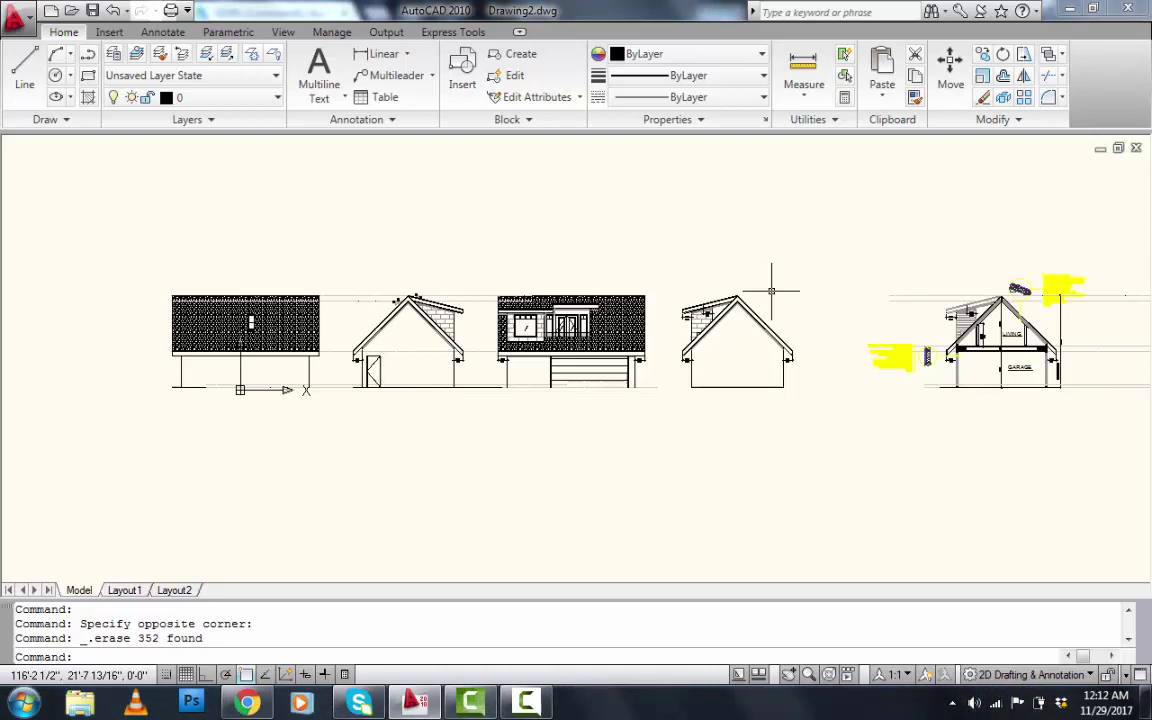
# Step: Switch Drawing2 to its Layout1 paper sheet
pyautogui.click(124, 590)
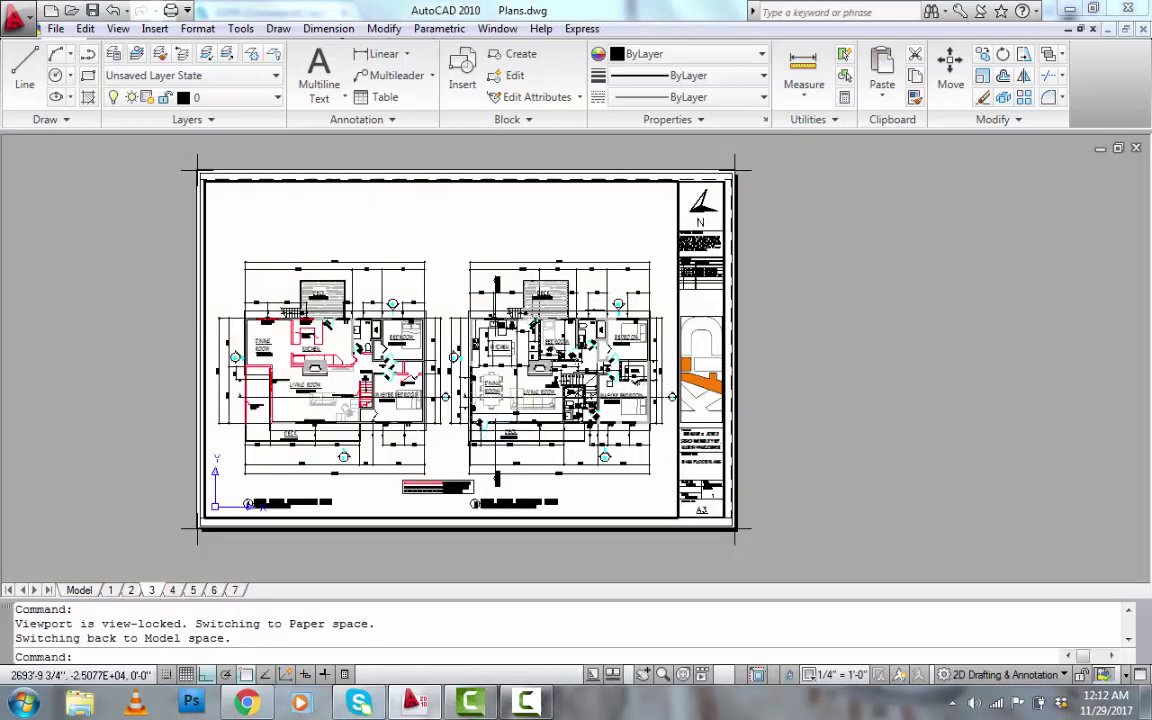
pyautogui.scroll(3, 690, 515)
pyautogui.scroll(2, 690, 515)
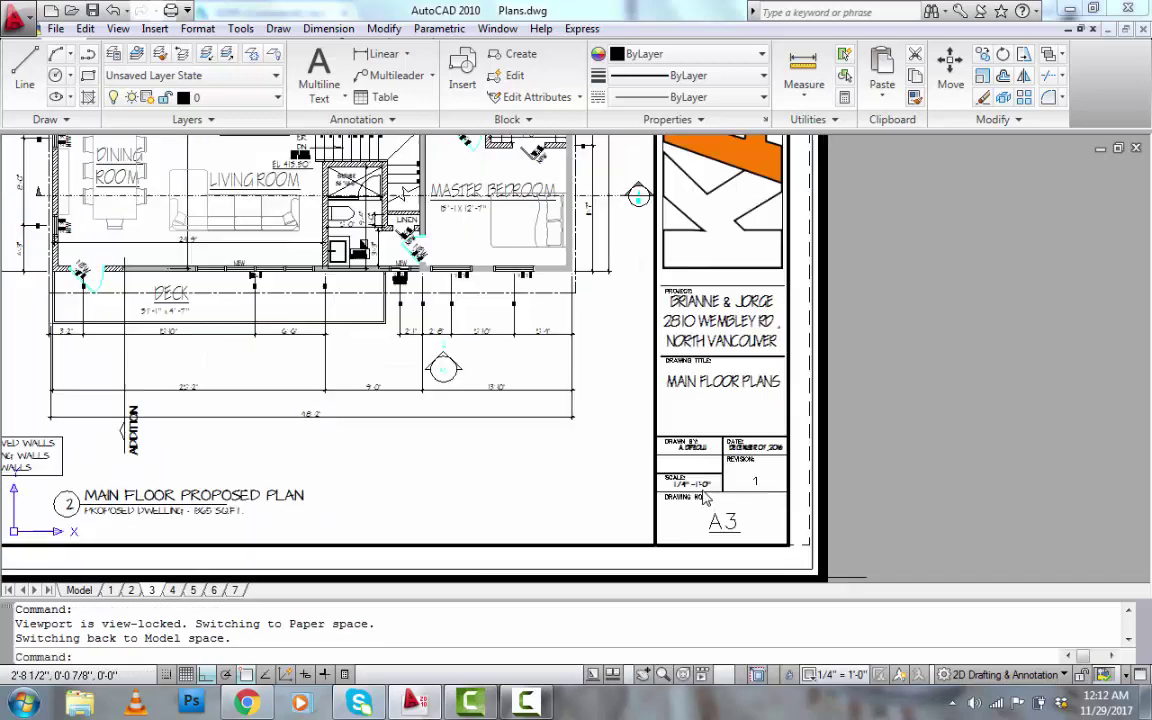
pyautogui.scroll(-6, 690, 515)
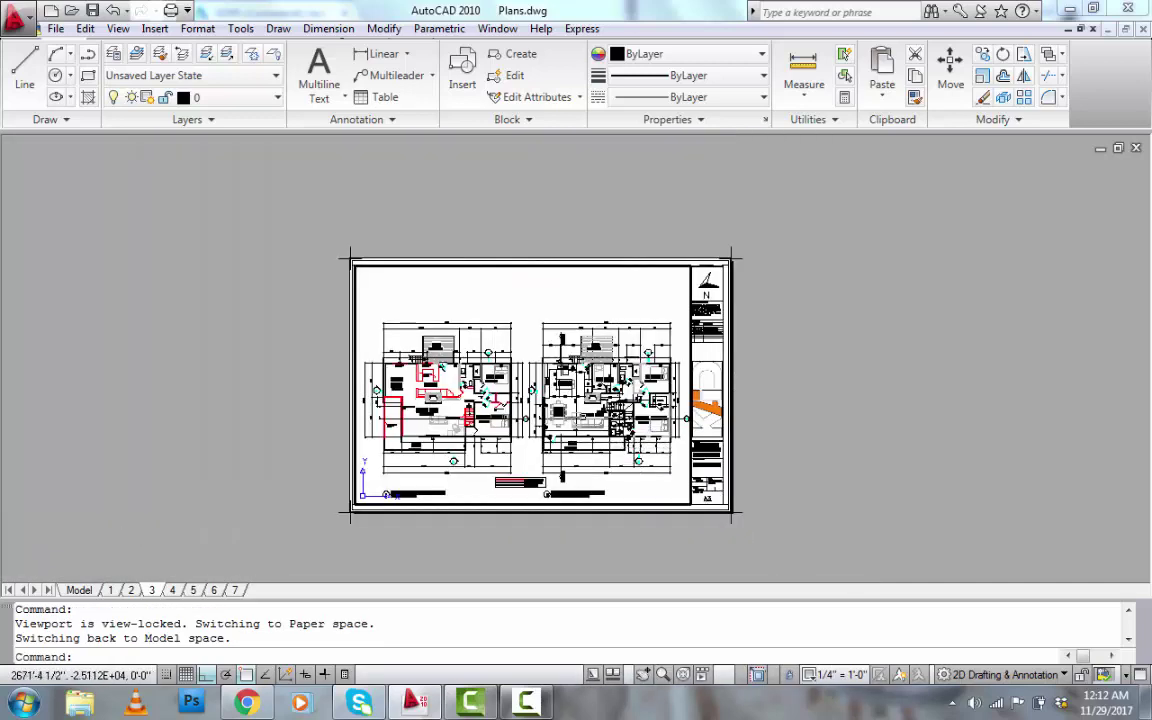
pyautogui.scroll(2, 585, 425)
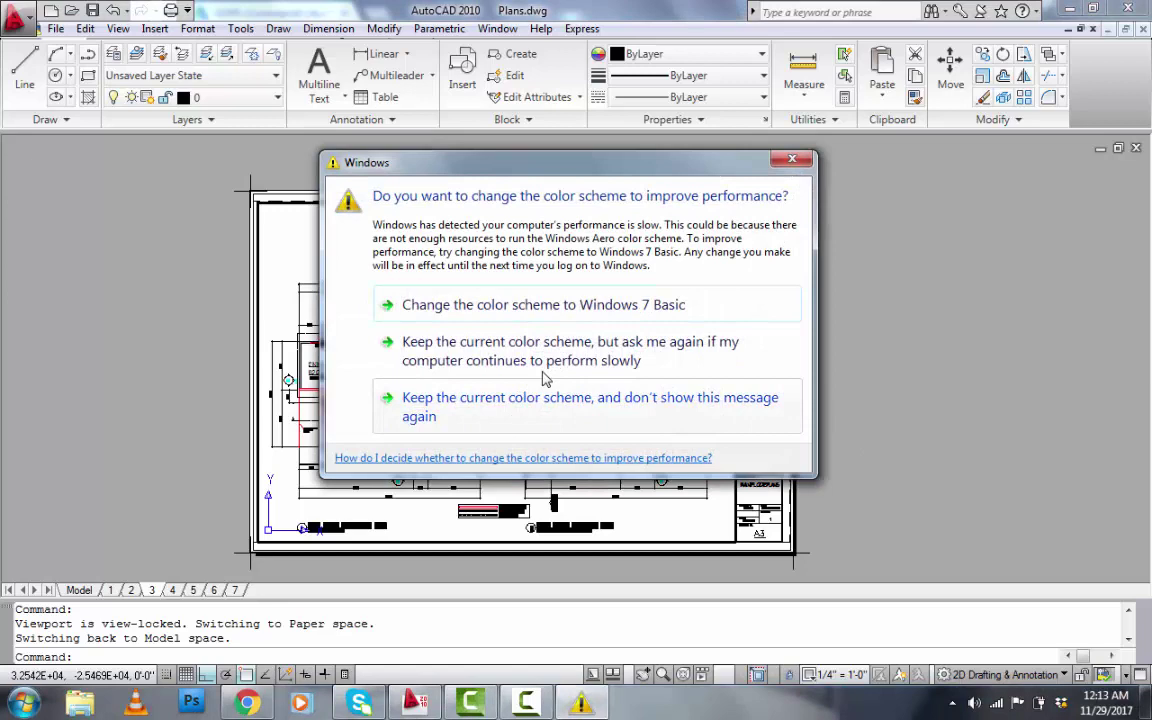
# Step: Keep the current Windows colour scheme permanently and return to Drawing2.dwg's Layout1
pyautogui.click(511, 414)
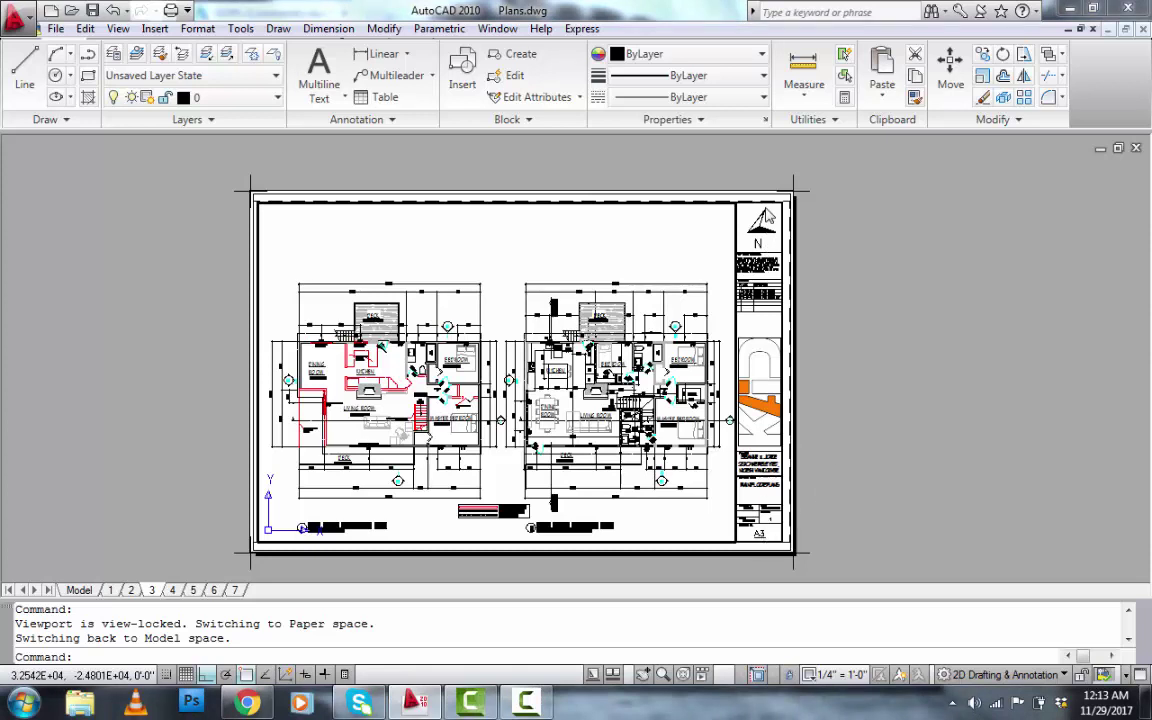
pyautogui.hotkey('ctrl', 'Tab')
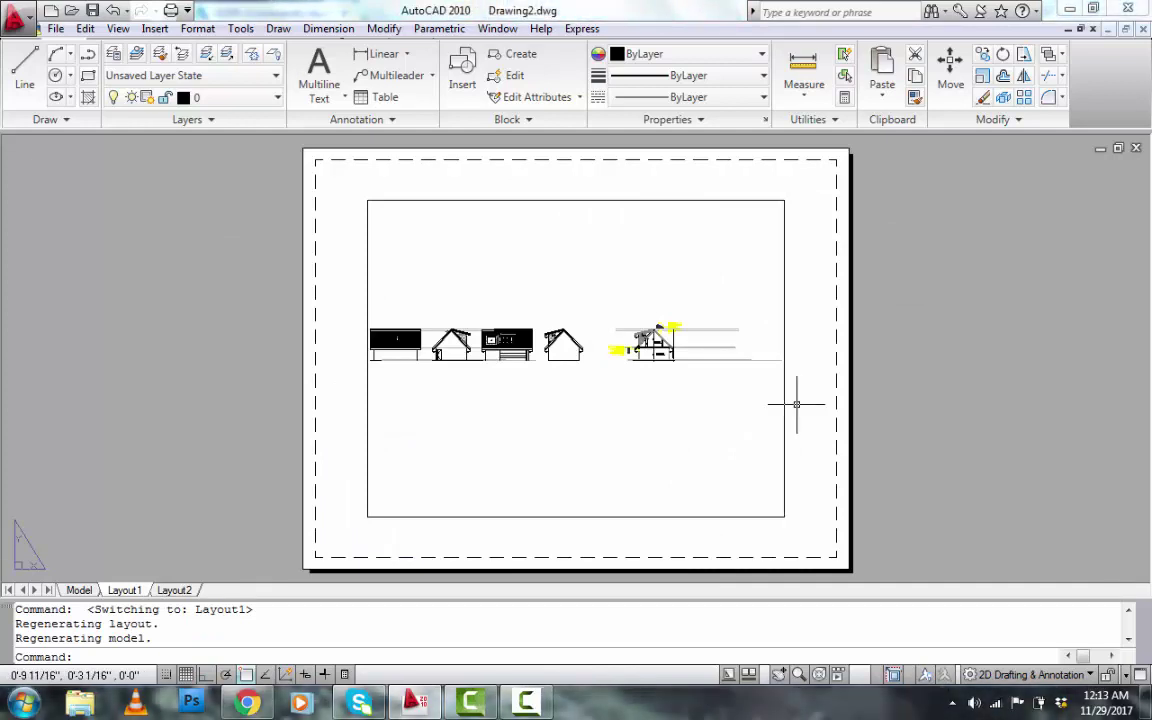
# Step: Open DesignCenter with DC and list the client project folder's 26 items
pyautogui.press('Return')
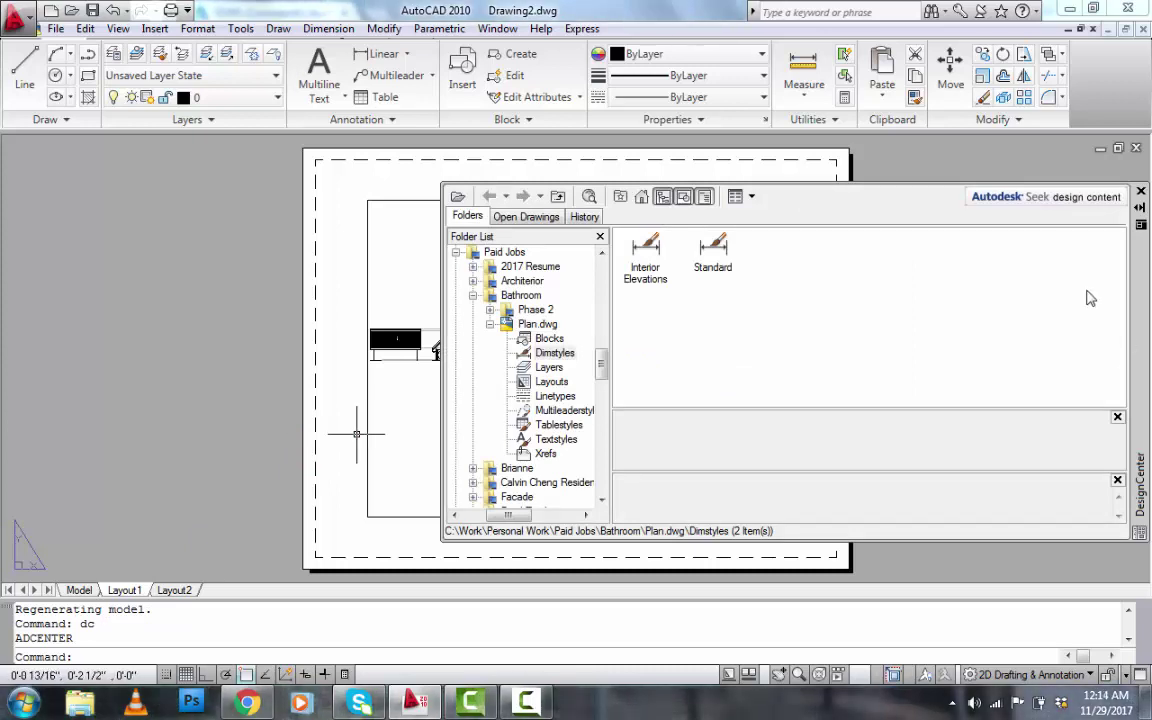
pyautogui.click(751, 196)
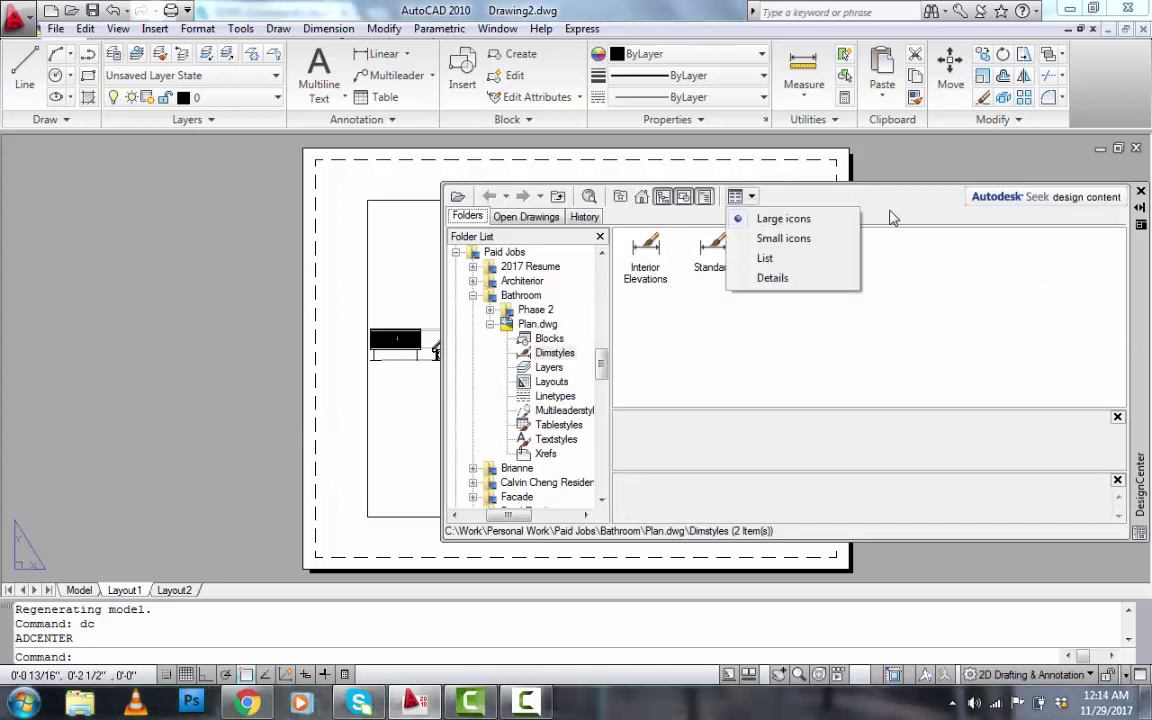
pyautogui.click(915, 206)
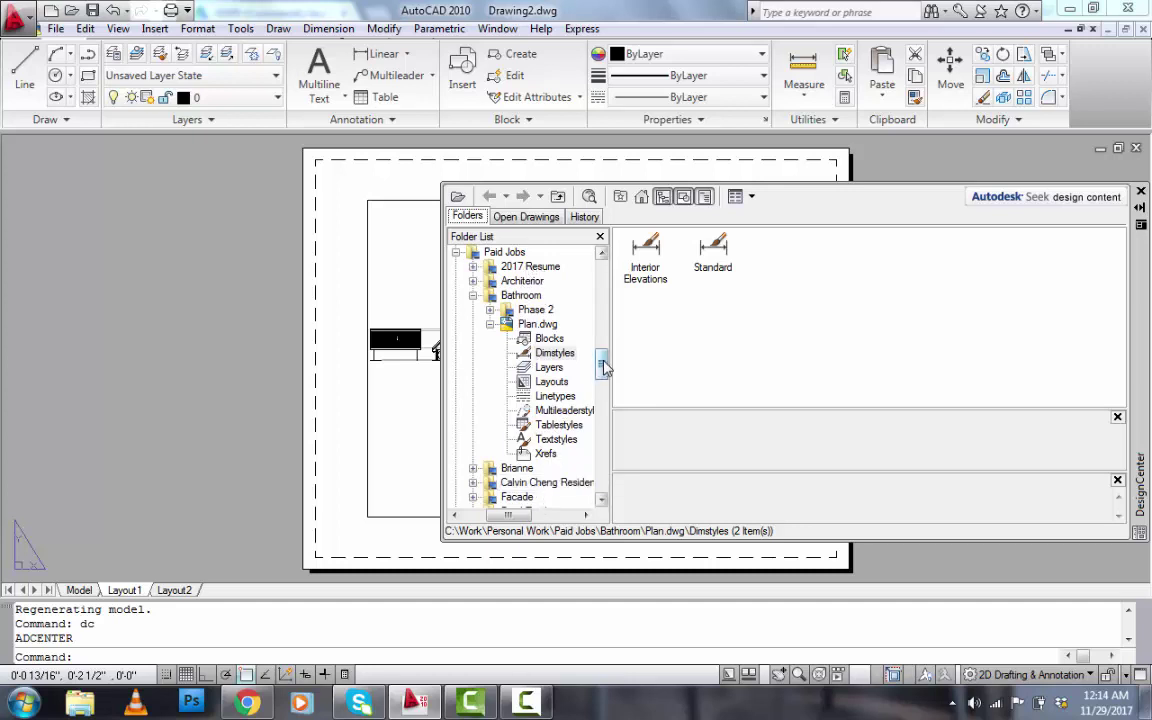
pyautogui.moveTo(603, 368)
pyautogui.mouseDown()
pyautogui.moveTo(604, 290)
pyautogui.moveTo(602, 360)
pyautogui.mouseUp()
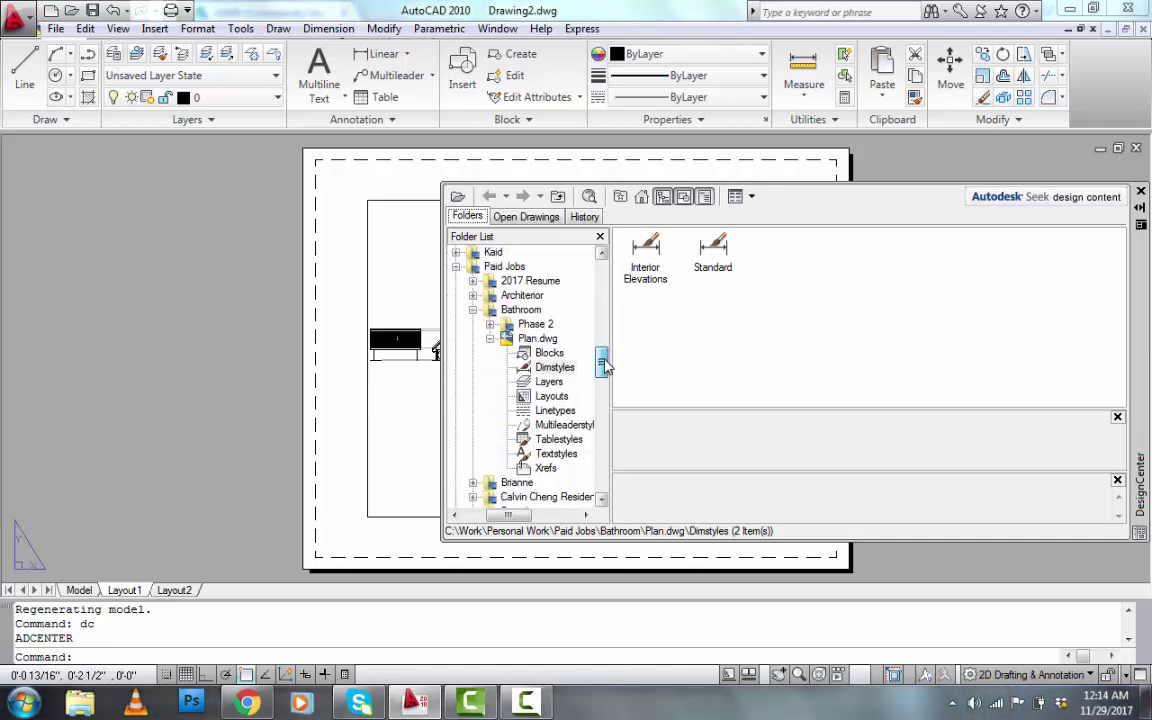
pyautogui.click(473, 483)
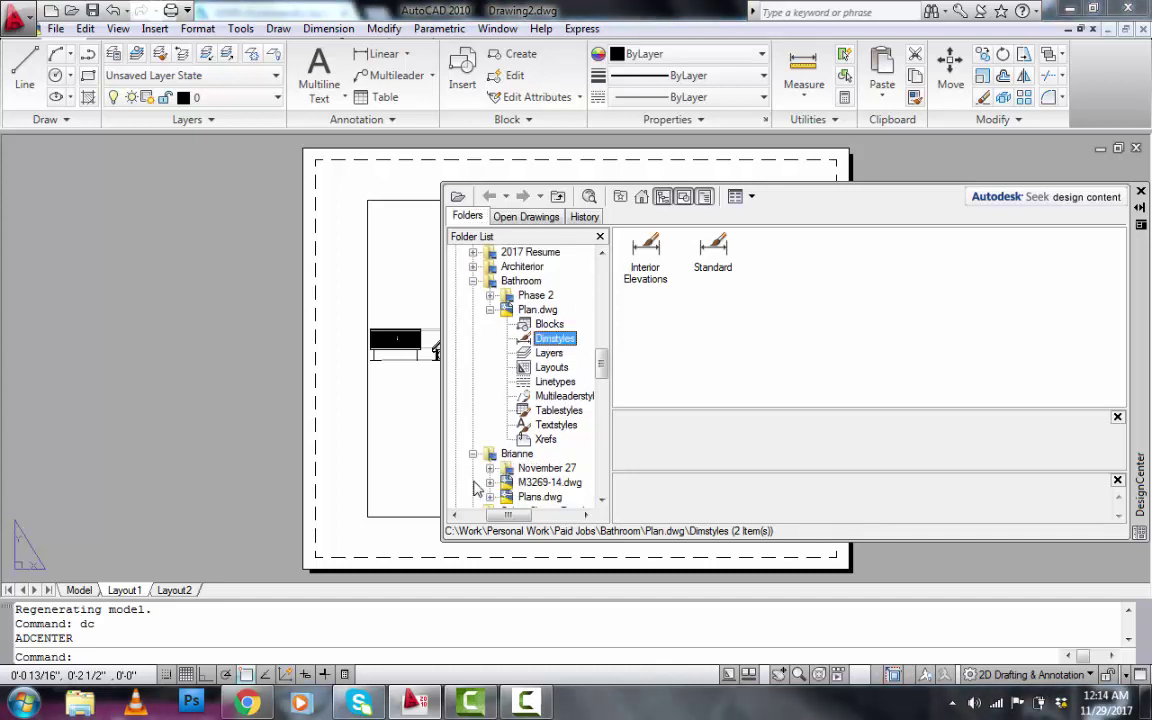
pyautogui.click(518, 455)
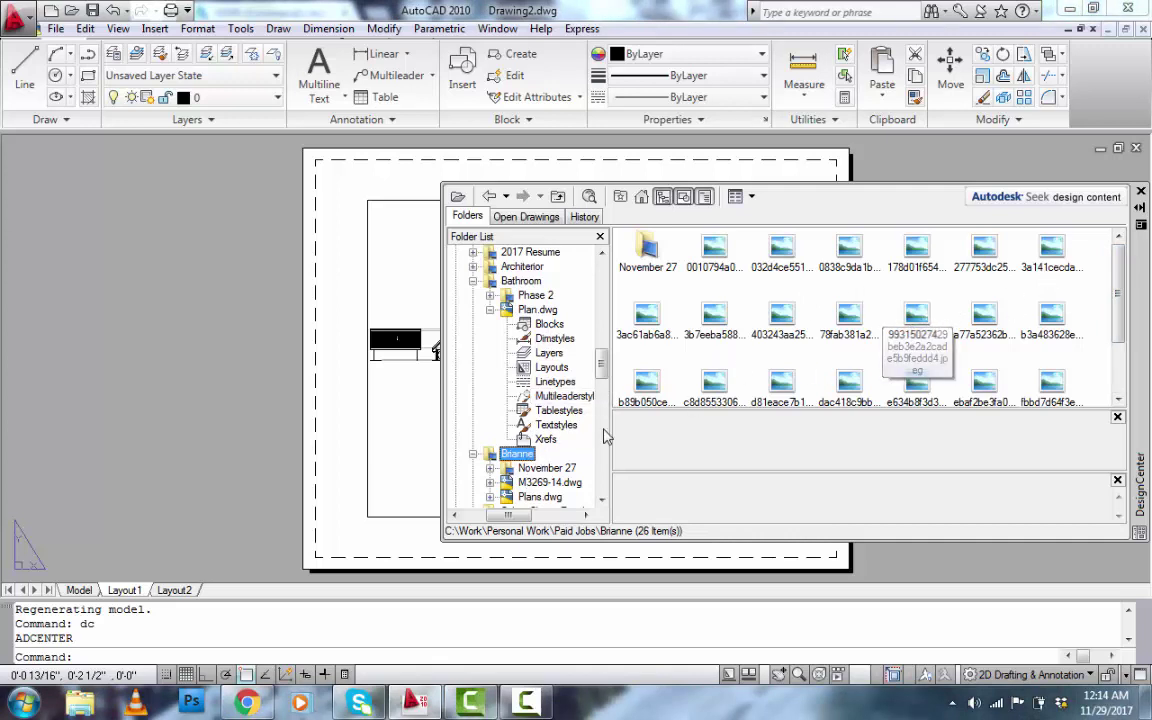
# Step: Select Plans.dwg in the client folder and expand its contents
pyautogui.click(601, 501)
pyautogui.click(601, 501)
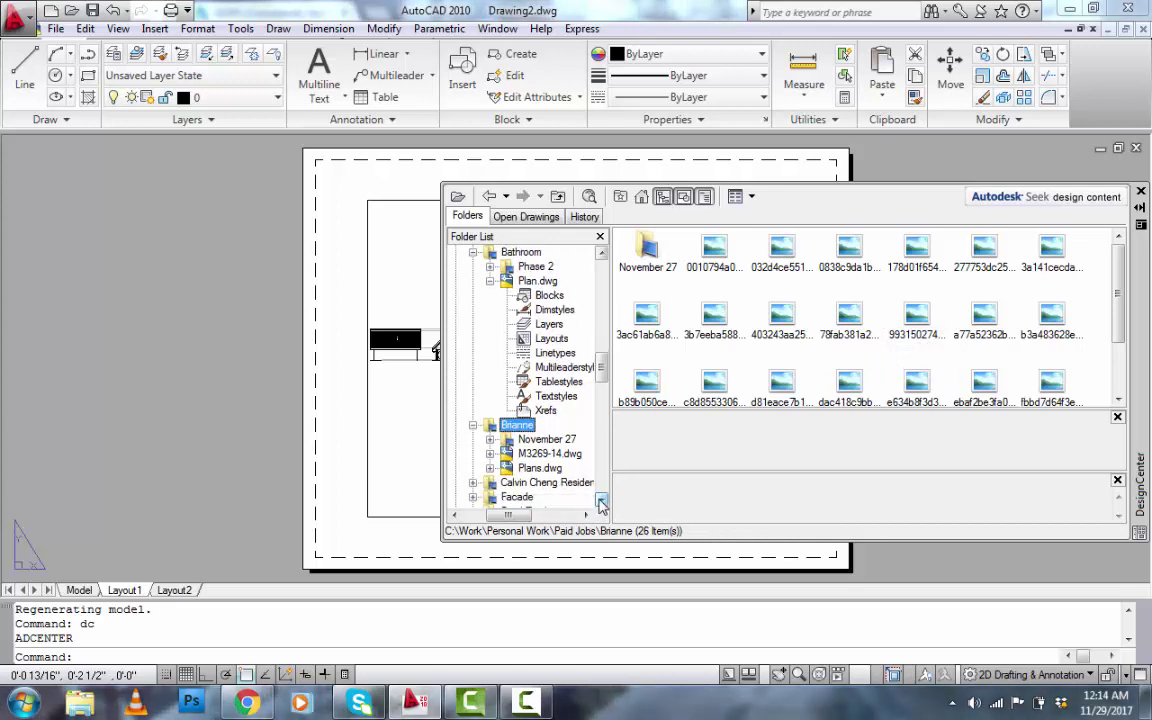
pyautogui.click(540, 469)
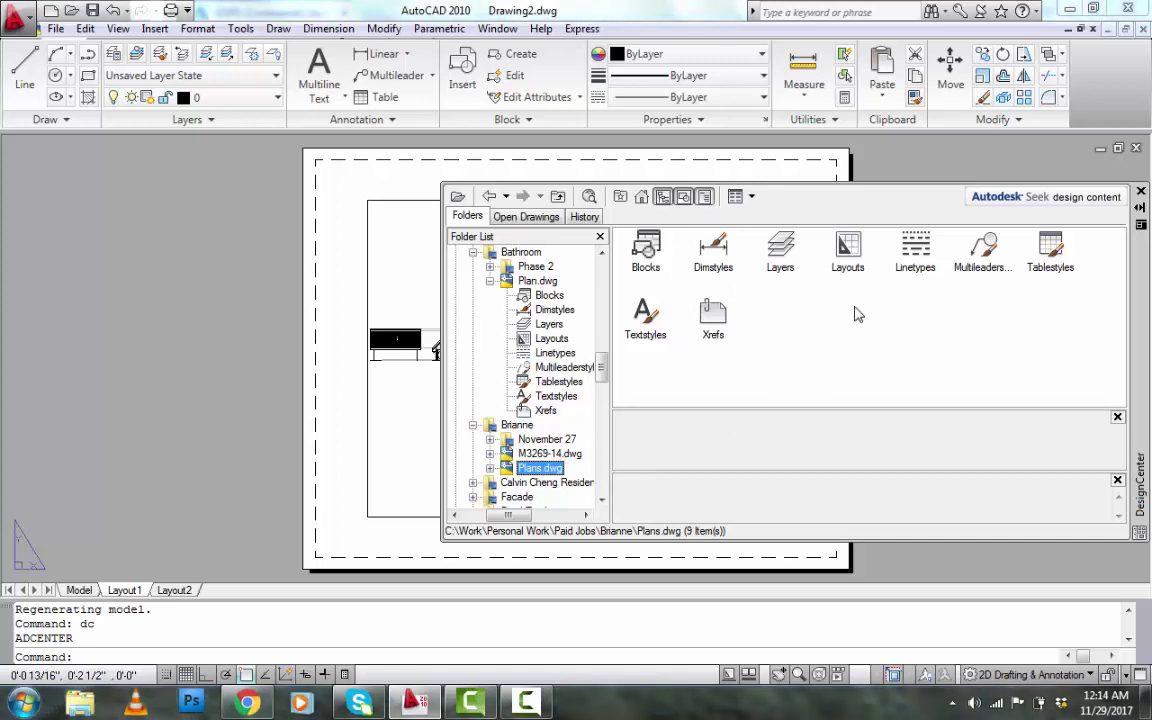
# Step: Browse Plans.dwg's Blocks, Dimstyles, Layers, Layouts, Linetypes, Multileaderstyles, Tablestyles, Textstyles and Xrefs
pyautogui.click(650, 252)
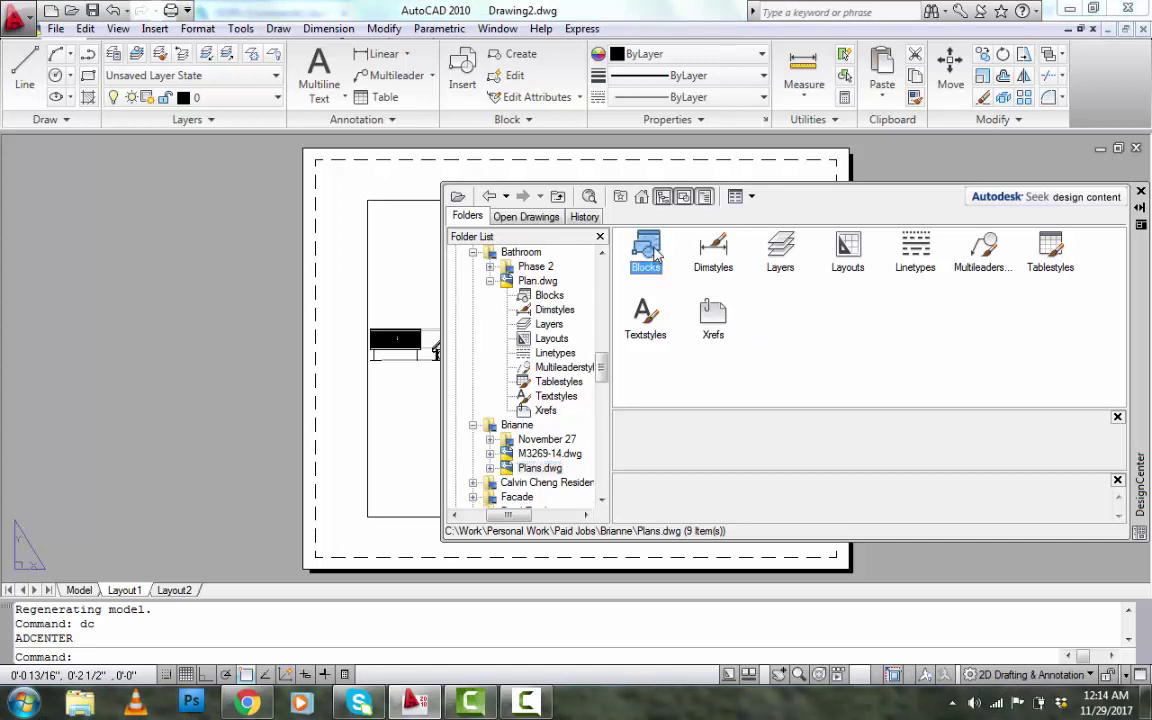
pyautogui.click(714, 252)
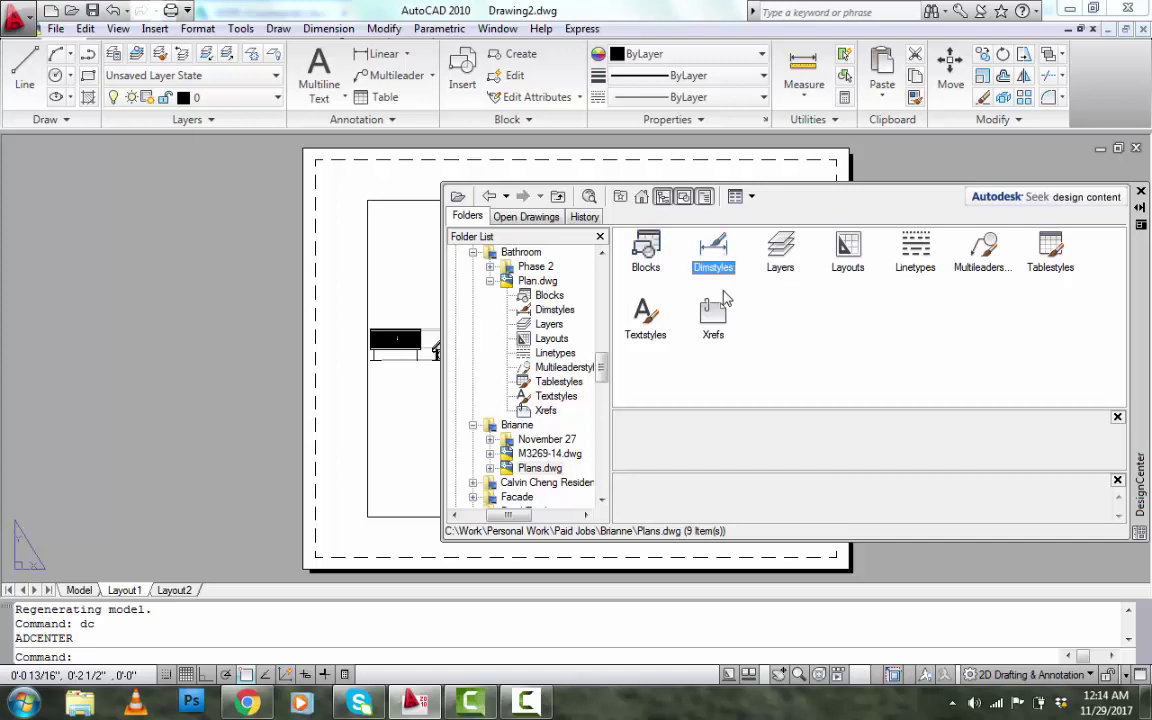
pyautogui.click(789, 259)
pyautogui.click(849, 252)
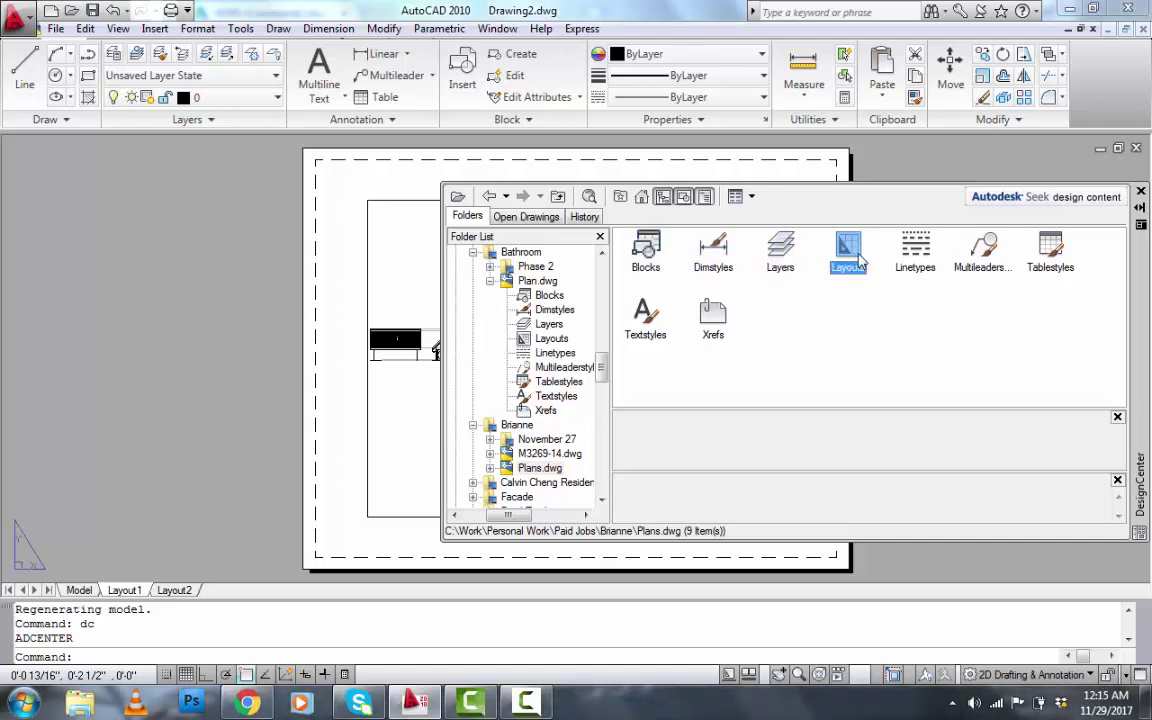
pyautogui.click(912, 256)
pyautogui.click(1002, 258)
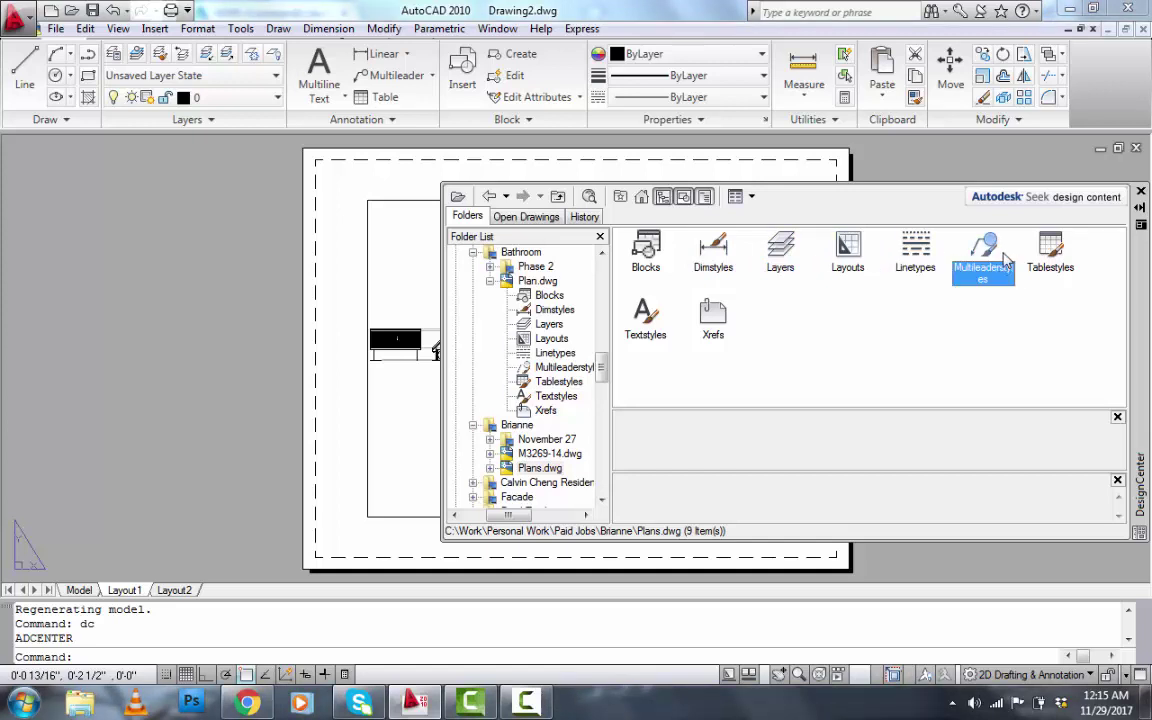
pyautogui.click(1052, 258)
pyautogui.click(646, 316)
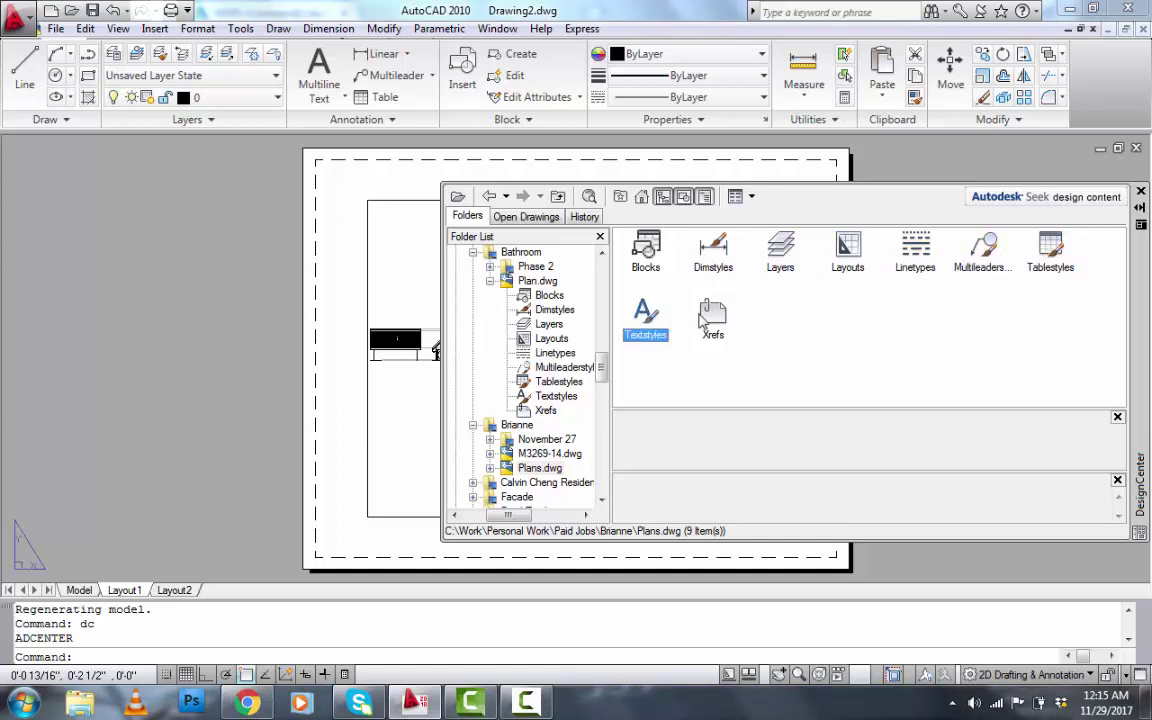
pyautogui.click(713, 318)
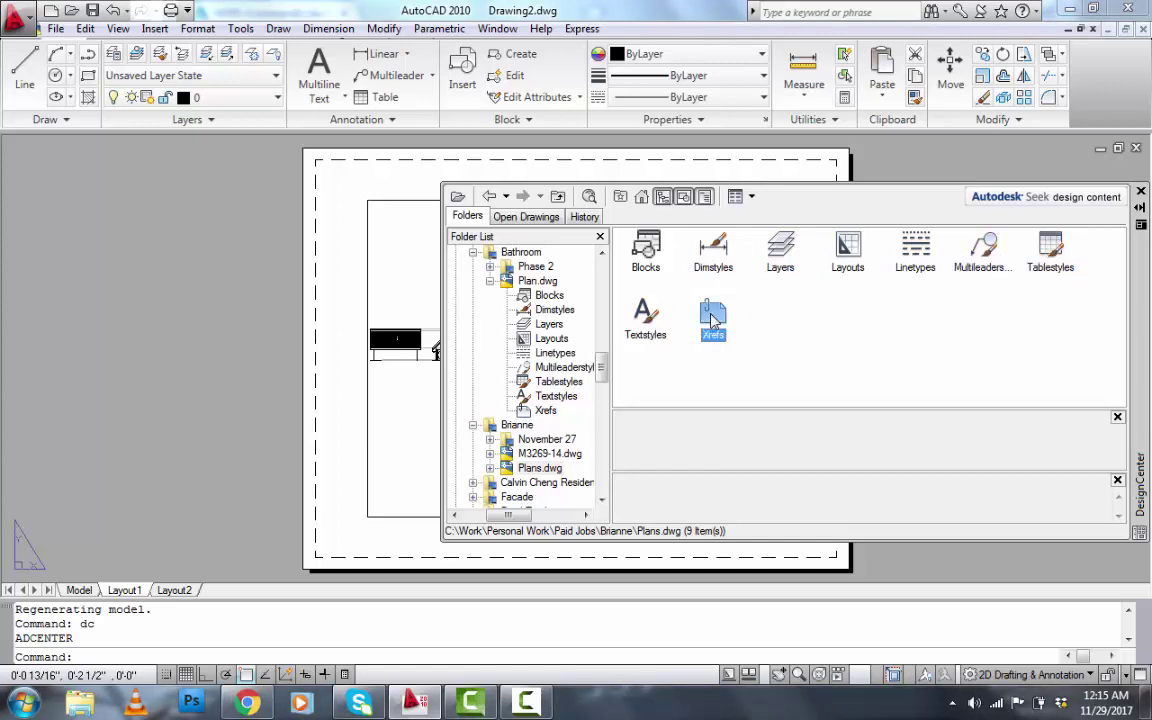
# Step: List Plans.dwg's seven layouts in DesignCenter and bring up the Plans.dwg drawing
pyautogui.doubleClick(847, 245)
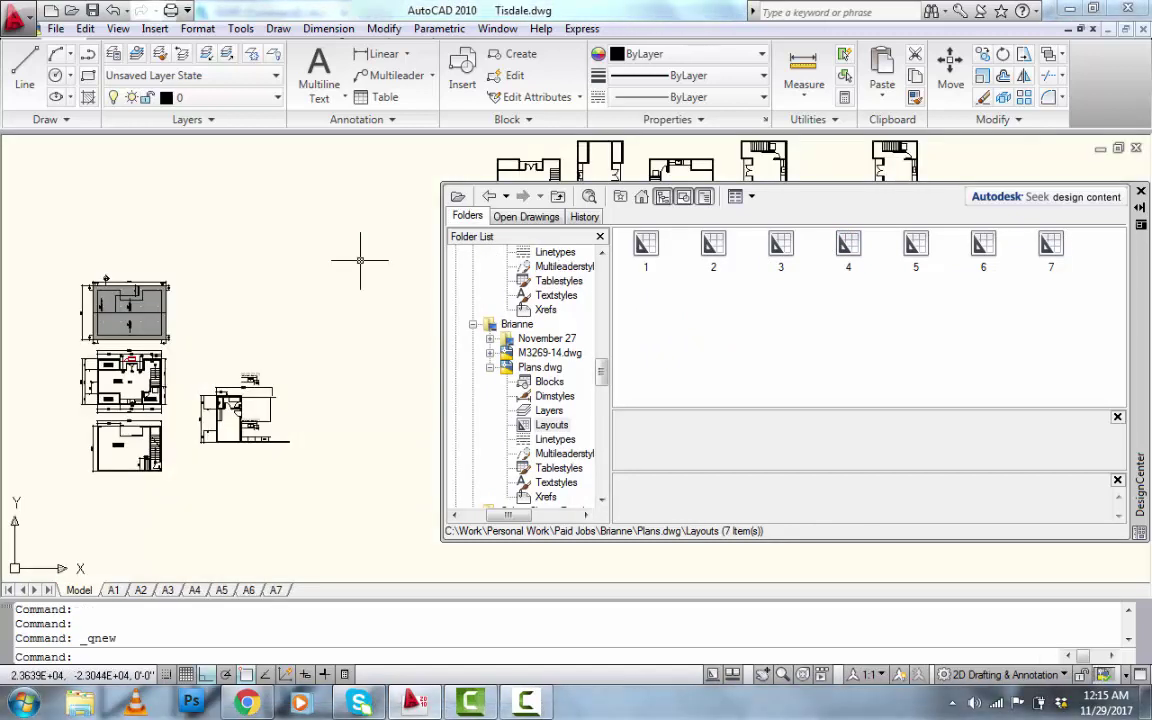
pyautogui.hotkey('ctrl', 'Tab')
pyautogui.hotkey('ctrl', 'Tab')
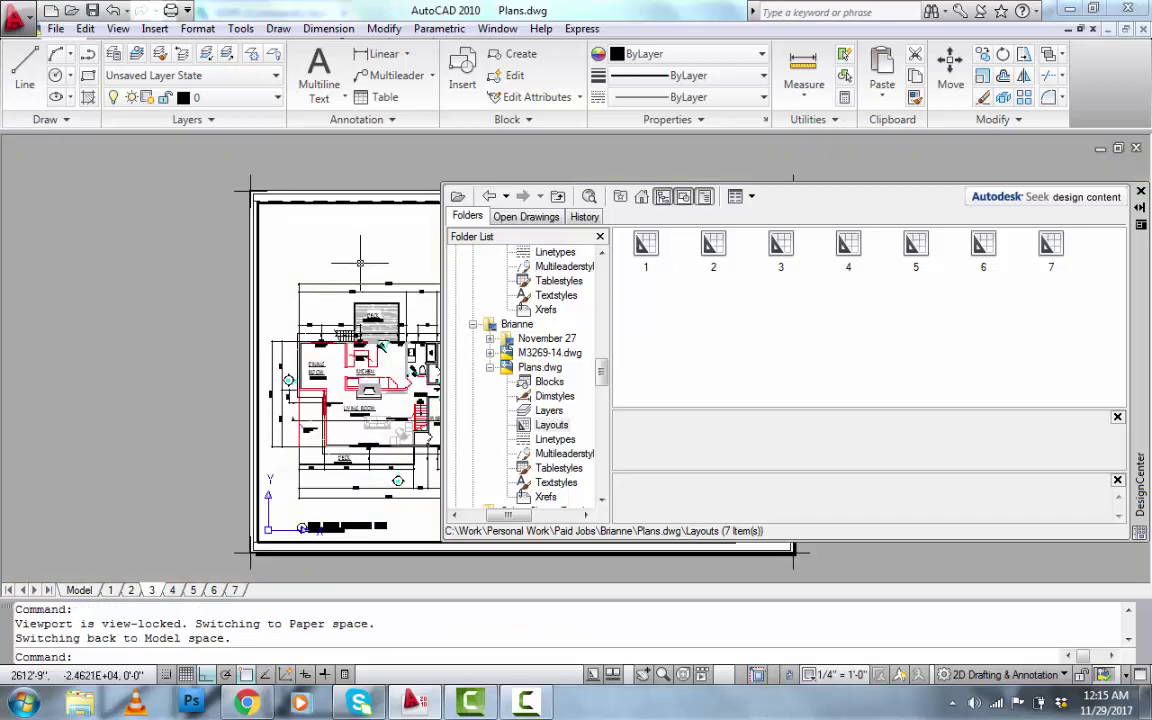
pyautogui.moveTo(250, 390); pyautogui.dragTo(148, 345, button='middle')
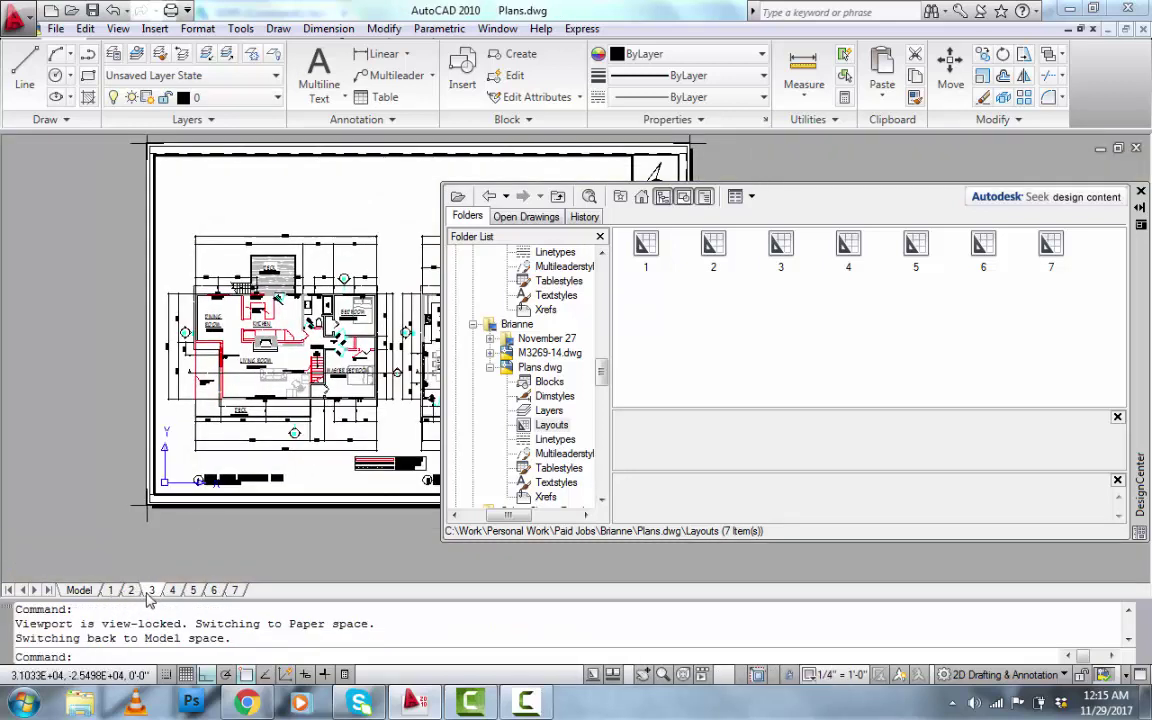
# Step: Go to layout 6 of Plans.dwg and pan across the east and south elevations
pyautogui.moveTo(215, 591)
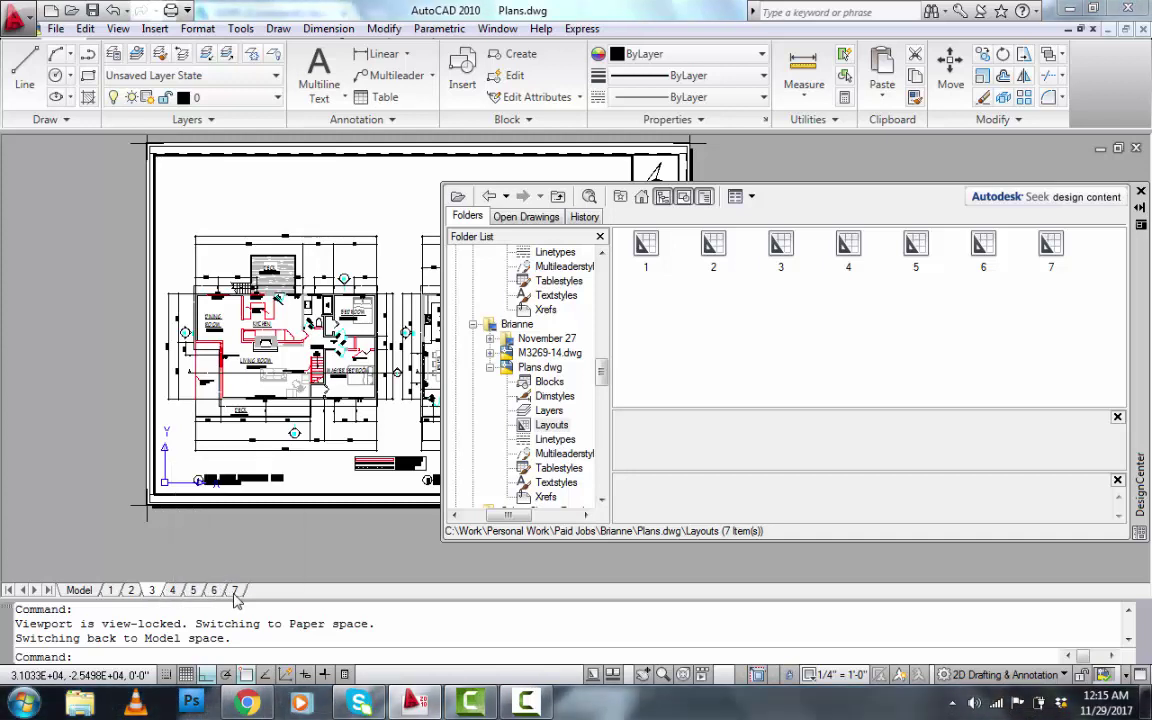
pyautogui.click(233, 592)
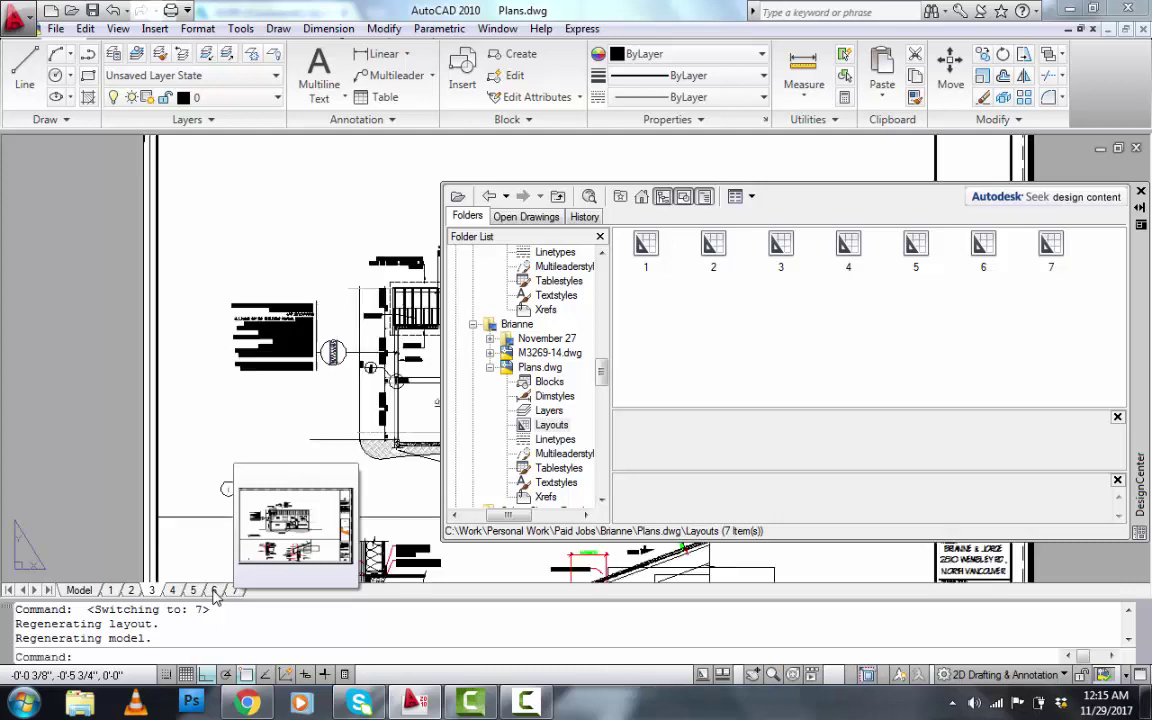
pyautogui.click(214, 591)
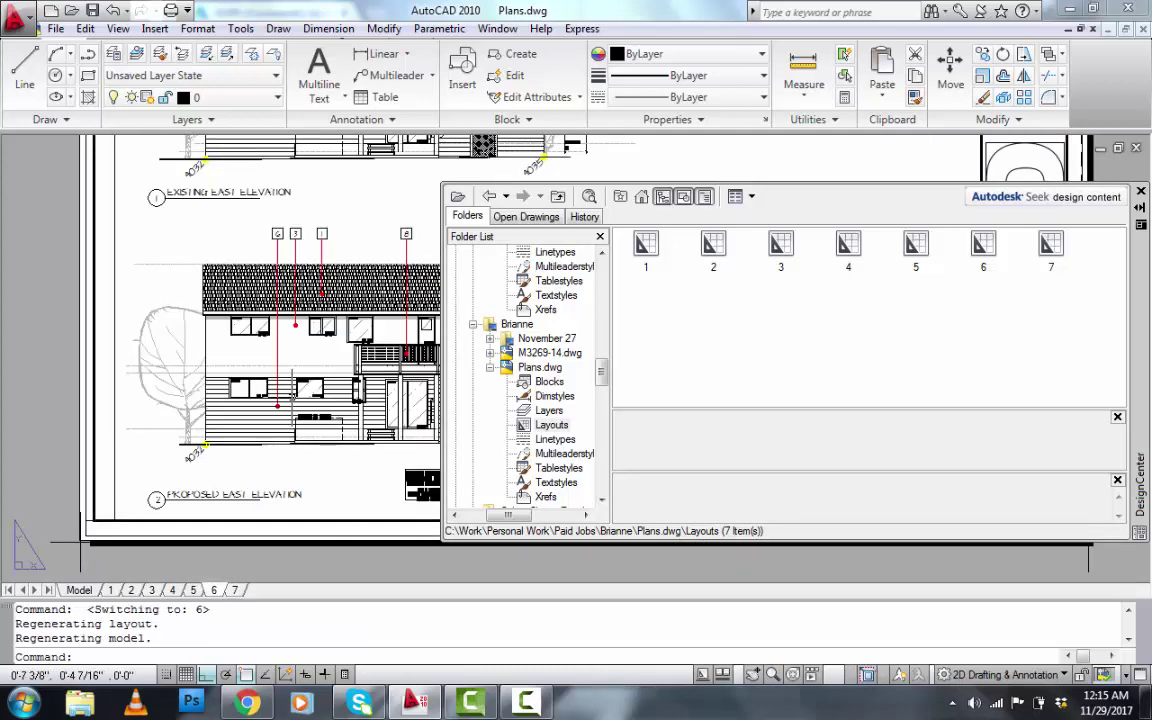
pyautogui.moveTo(95, 527); pyautogui.dragTo(15, 530, button='middle')
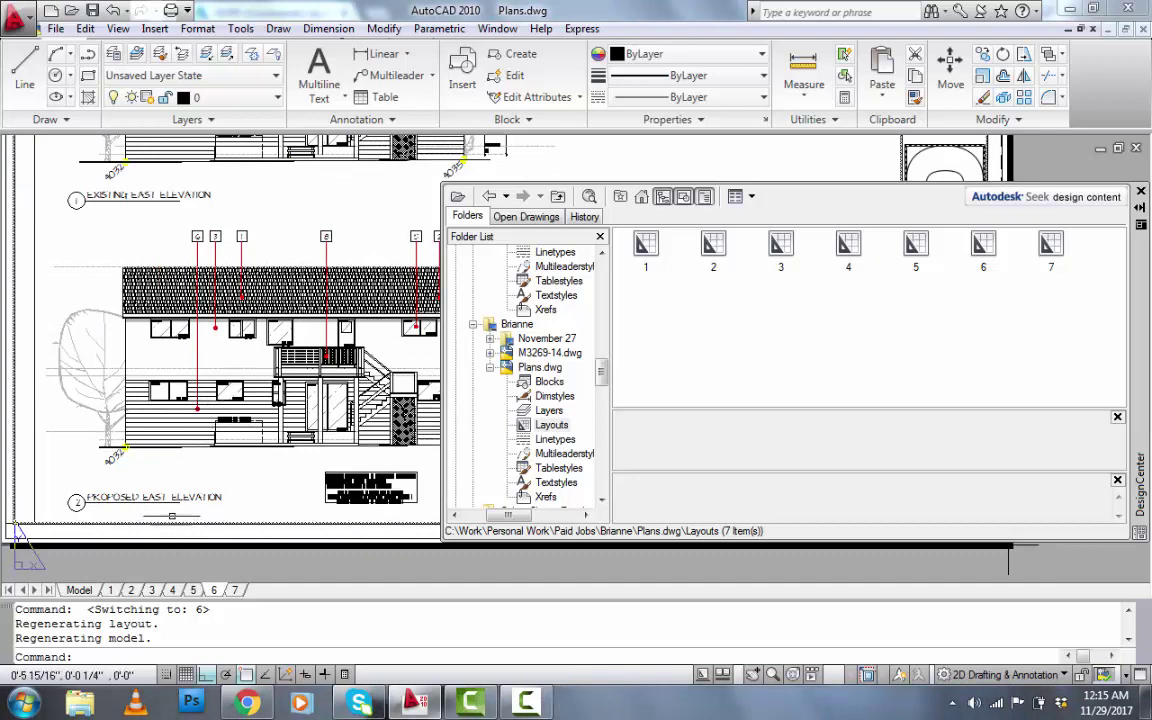
pyautogui.moveTo(200, 453); pyautogui.dragTo(97, 466, button='middle')
pyautogui.scroll(-5, 96, 466)
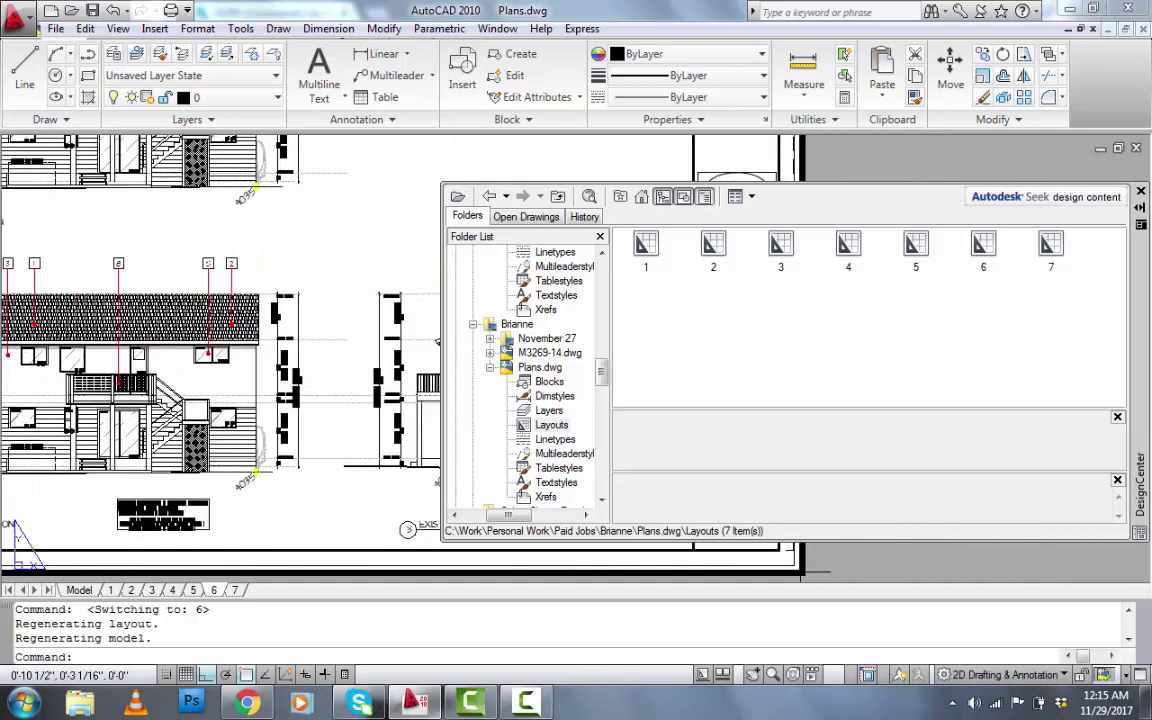
pyautogui.scroll(2, 364, 487)
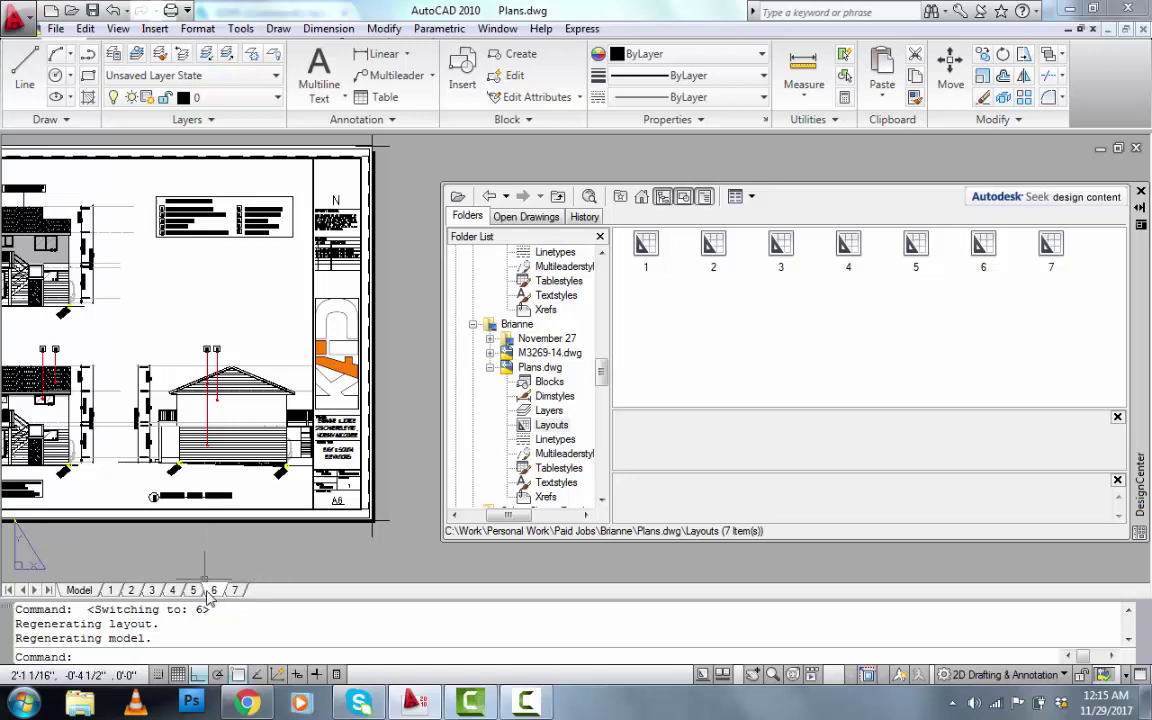
# Step: Back in Drawing2, import layout 6 from Plans.dwg through DesignCenter
pyautogui.hotkey('ctrl', 'Tab')
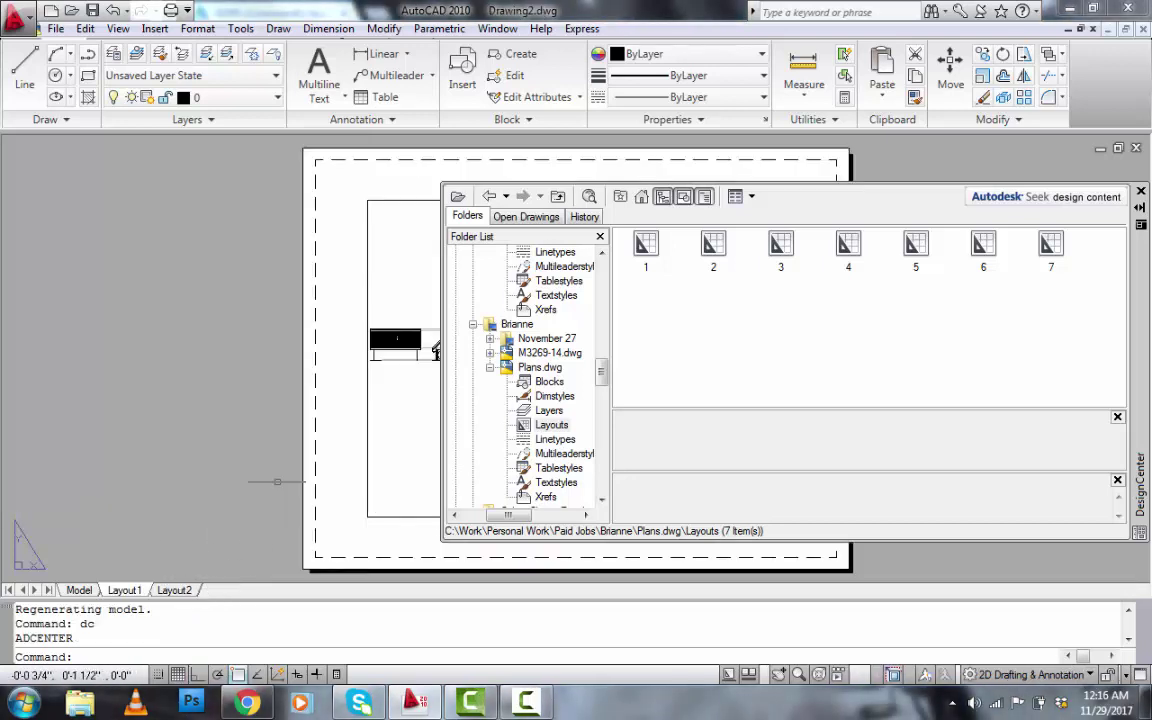
pyautogui.moveTo(330, 400); pyautogui.dragTo(162, 393, button='middle')
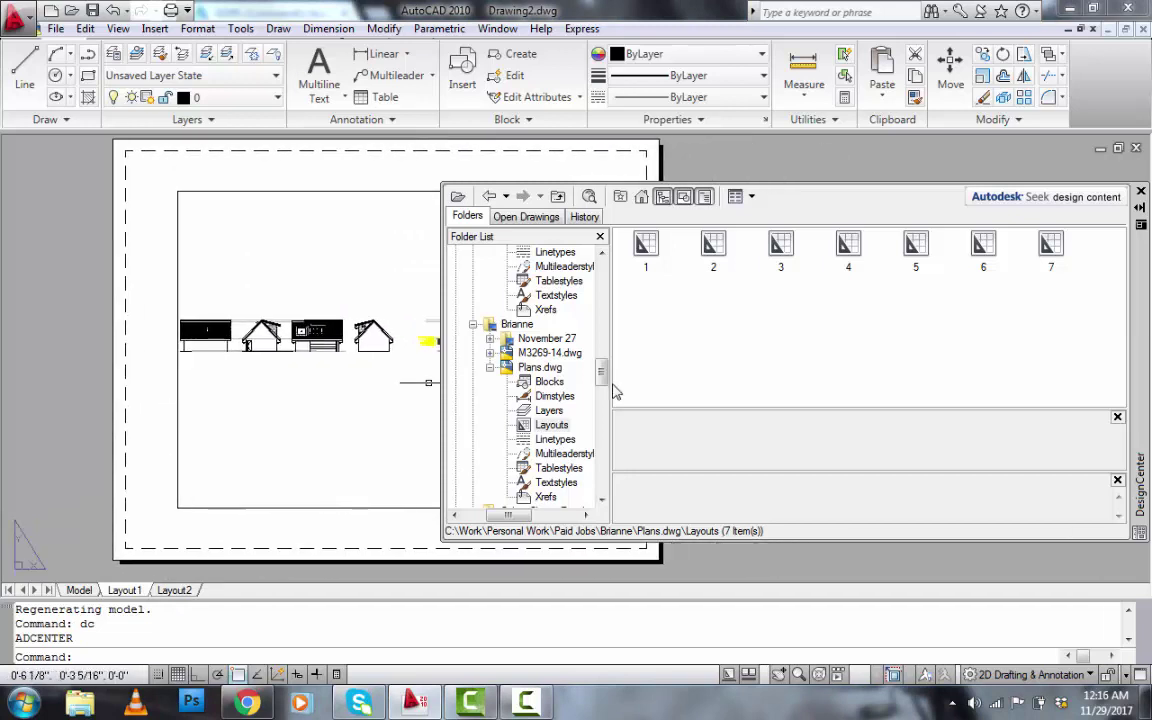
pyautogui.click(983, 248)
pyautogui.doubleClick(983, 248)
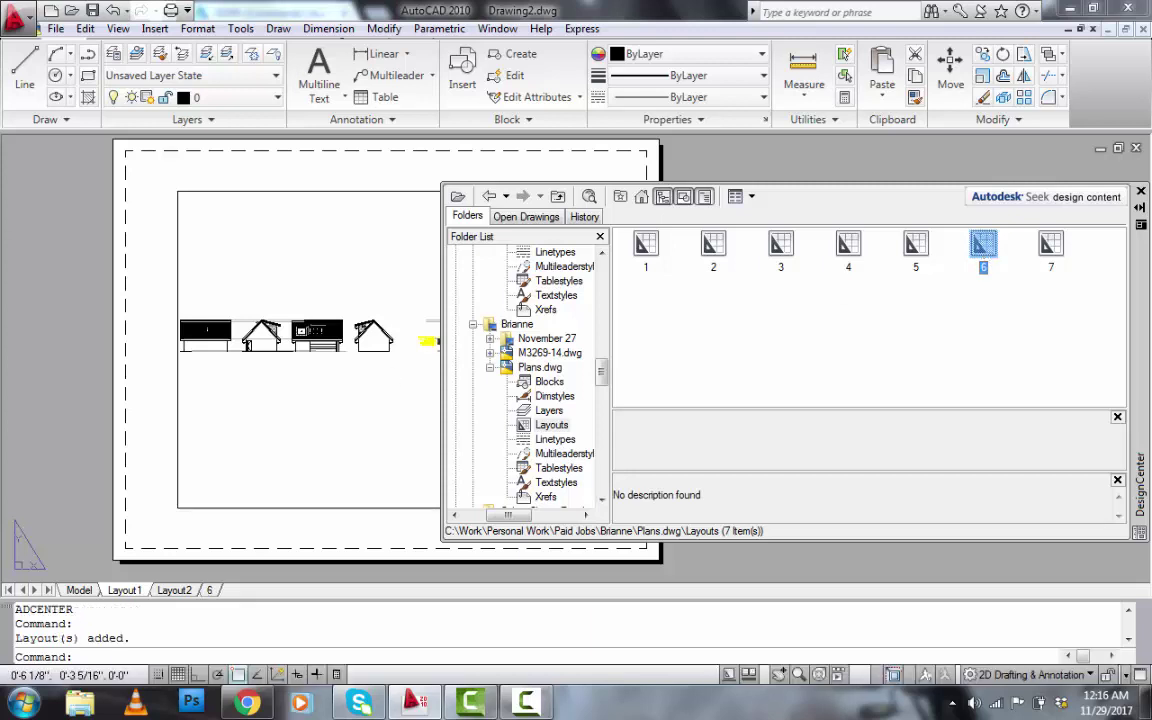
# Step: Switch to the new layout 6 and close DesignCenter
pyautogui.click(211, 590)
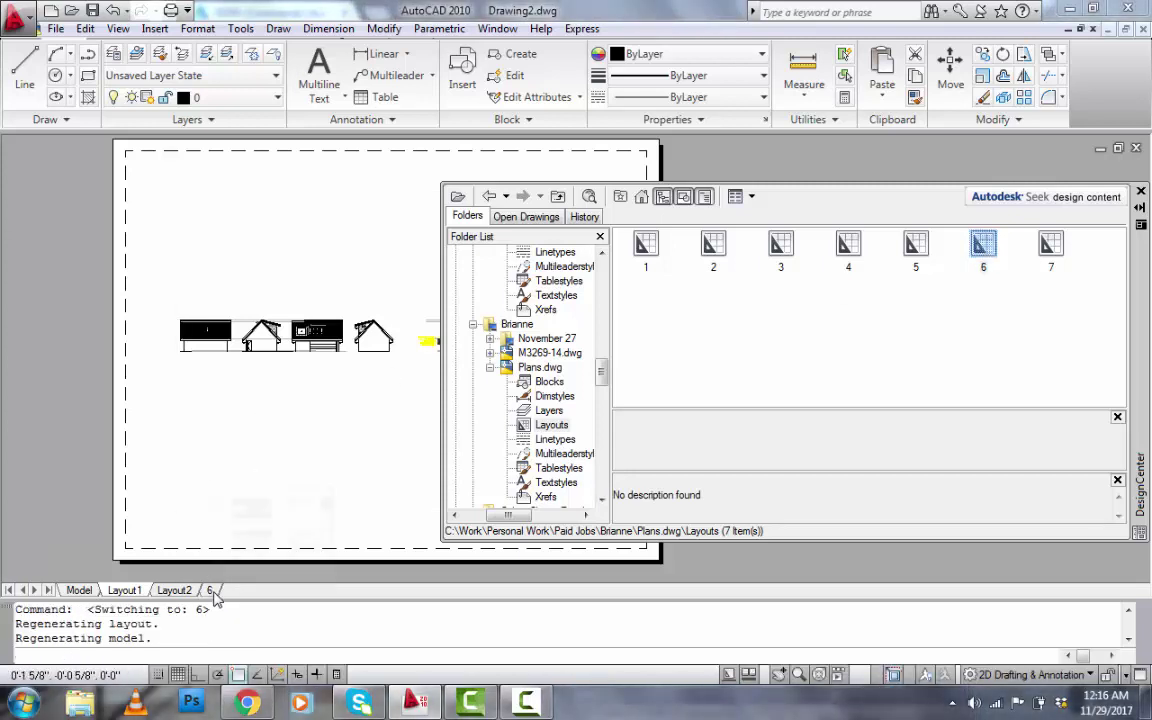
pyautogui.scroll(-5, 183, 398)
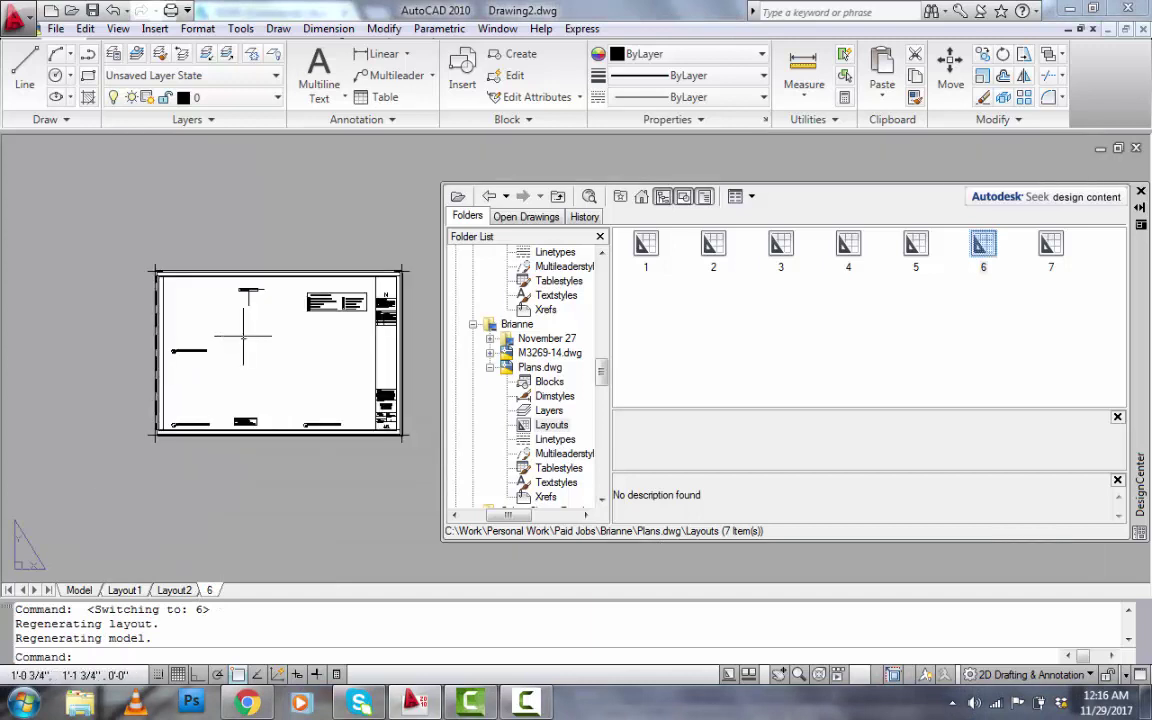
pyautogui.scroll(3, 243, 336)
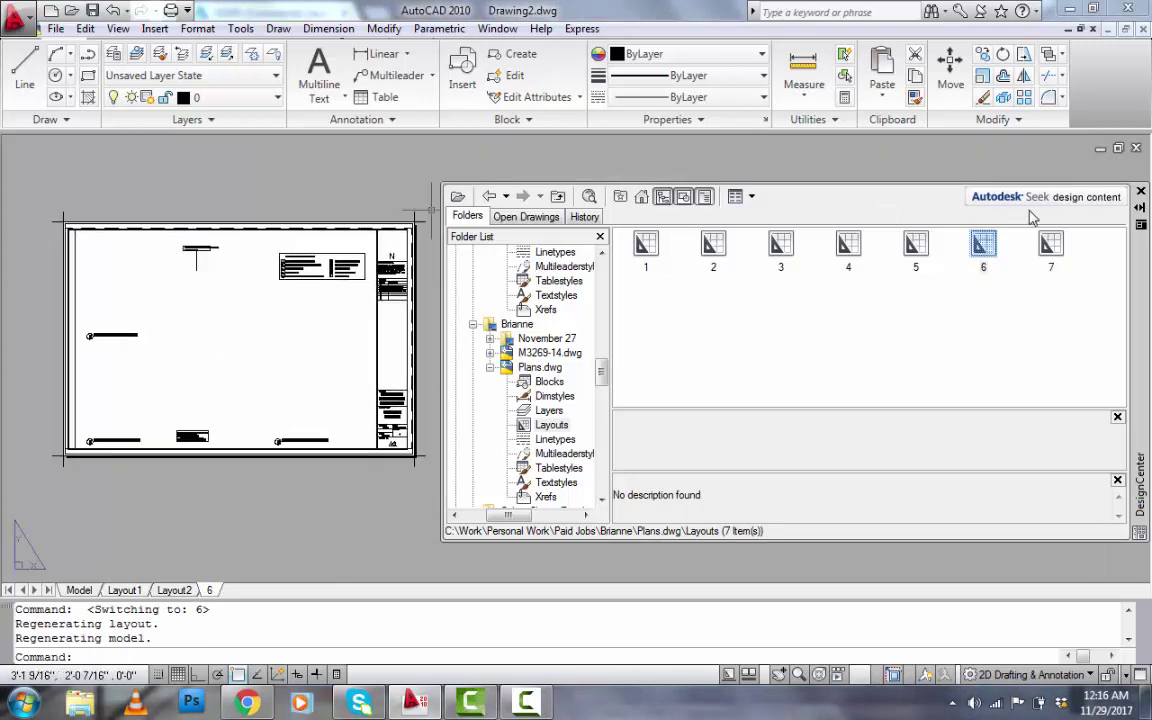
pyautogui.click(1141, 193)
# Step: Pan and zoom so the whole layout 6 sheet is centred in view
pyautogui.moveTo(519, 311); pyautogui.dragTo(730, 325, button='middle')
pyautogui.scroll(5, 728, 324)
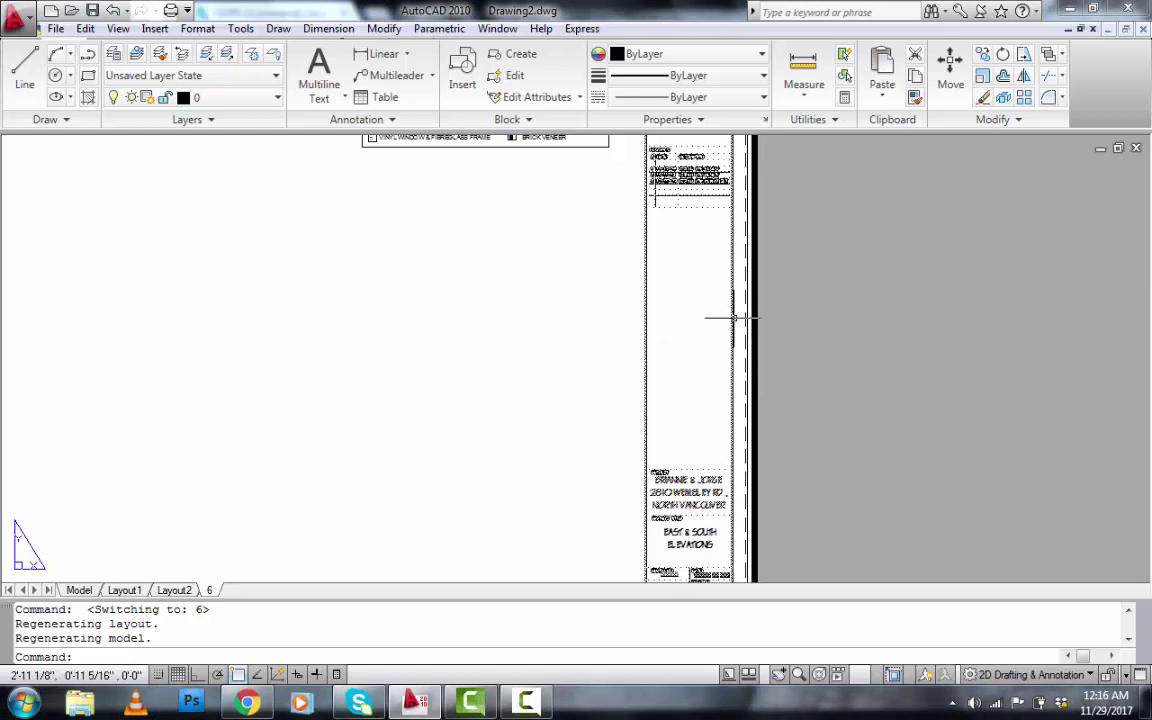
pyautogui.scroll(-2, 733, 318)
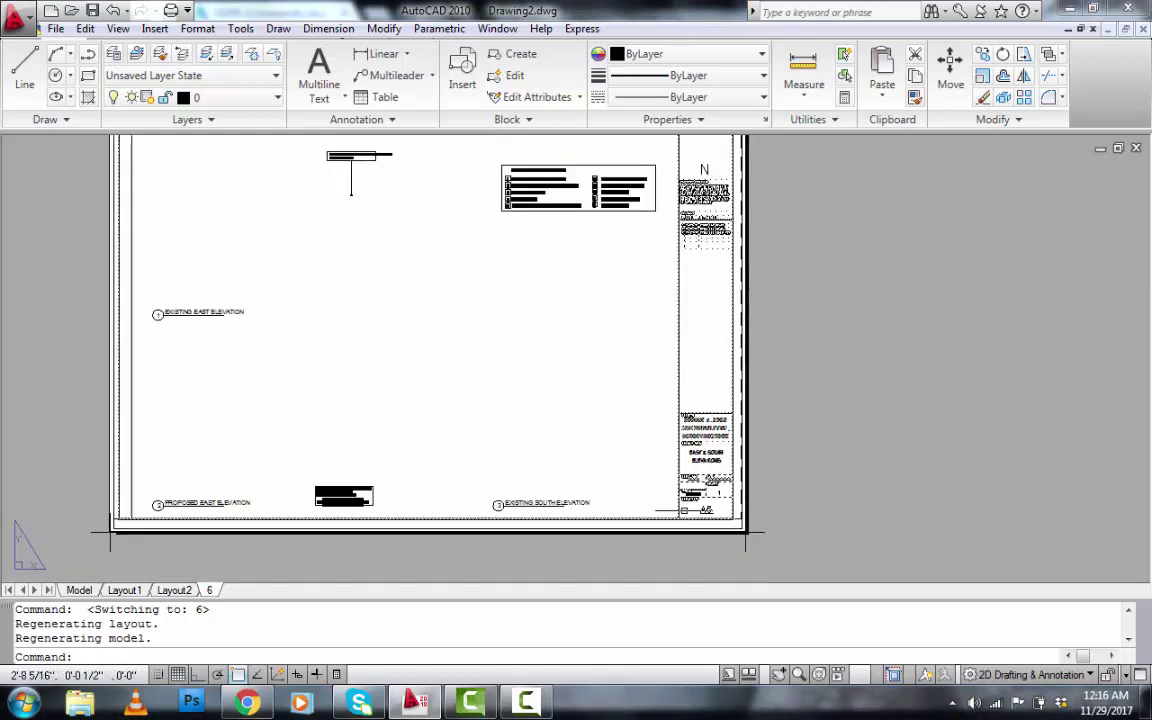
pyautogui.scroll(1, 716, 492)
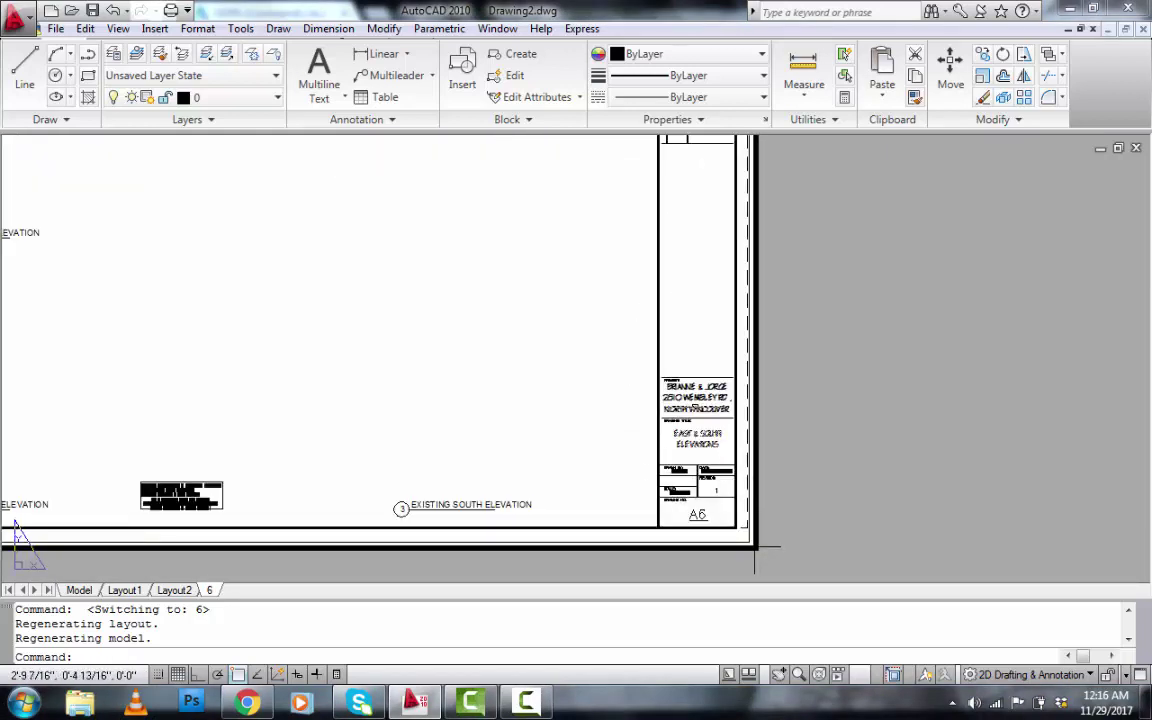
pyautogui.scroll(-3, 690, 322)
pyautogui.moveTo(690, 322); pyautogui.dragTo(802, 386, button='middle')
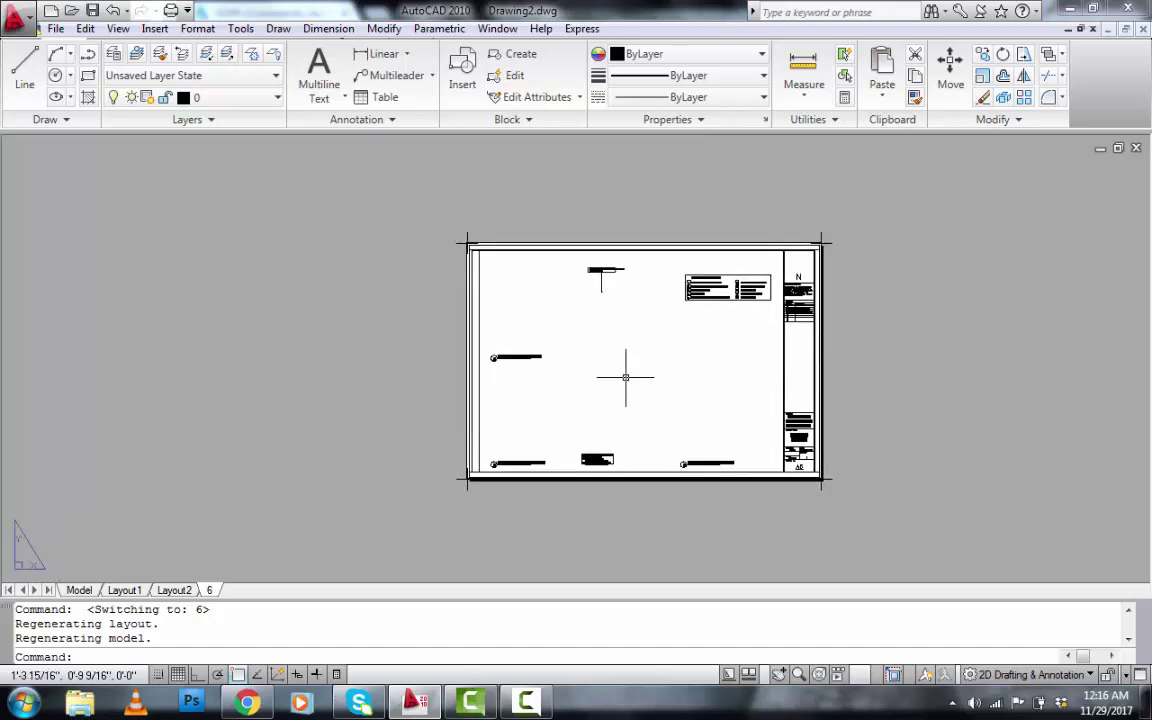
pyautogui.scroll(2, 617, 350)
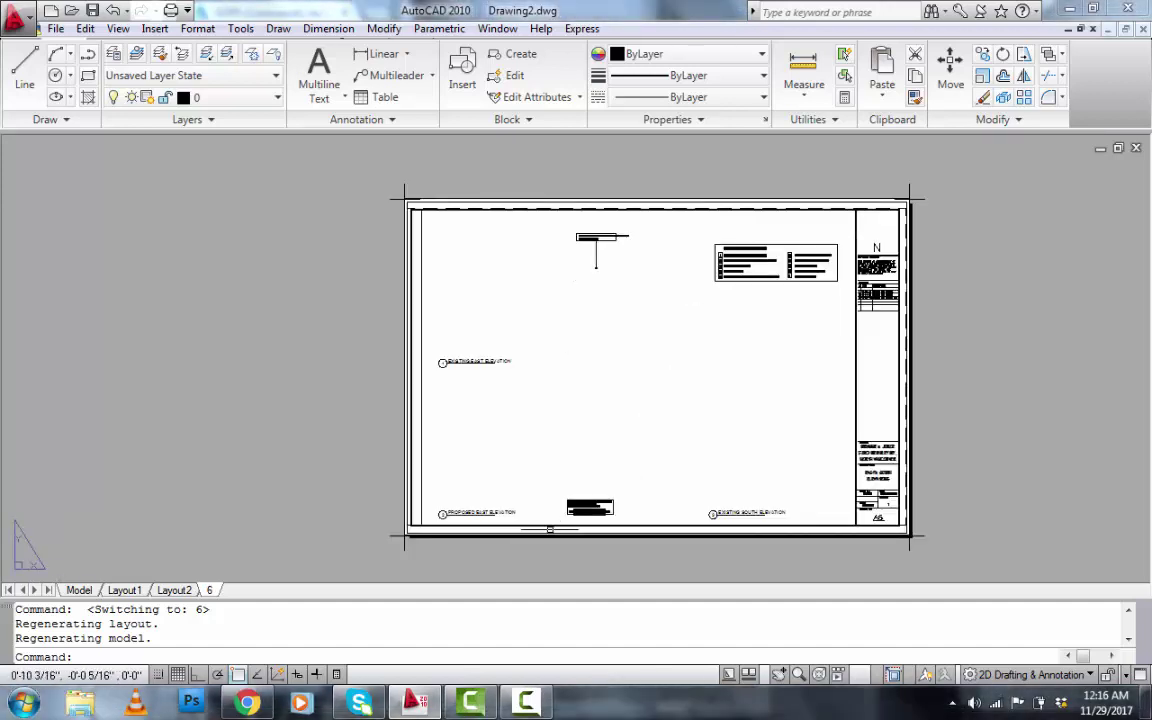
pyautogui.scroll(4, 690, 520)
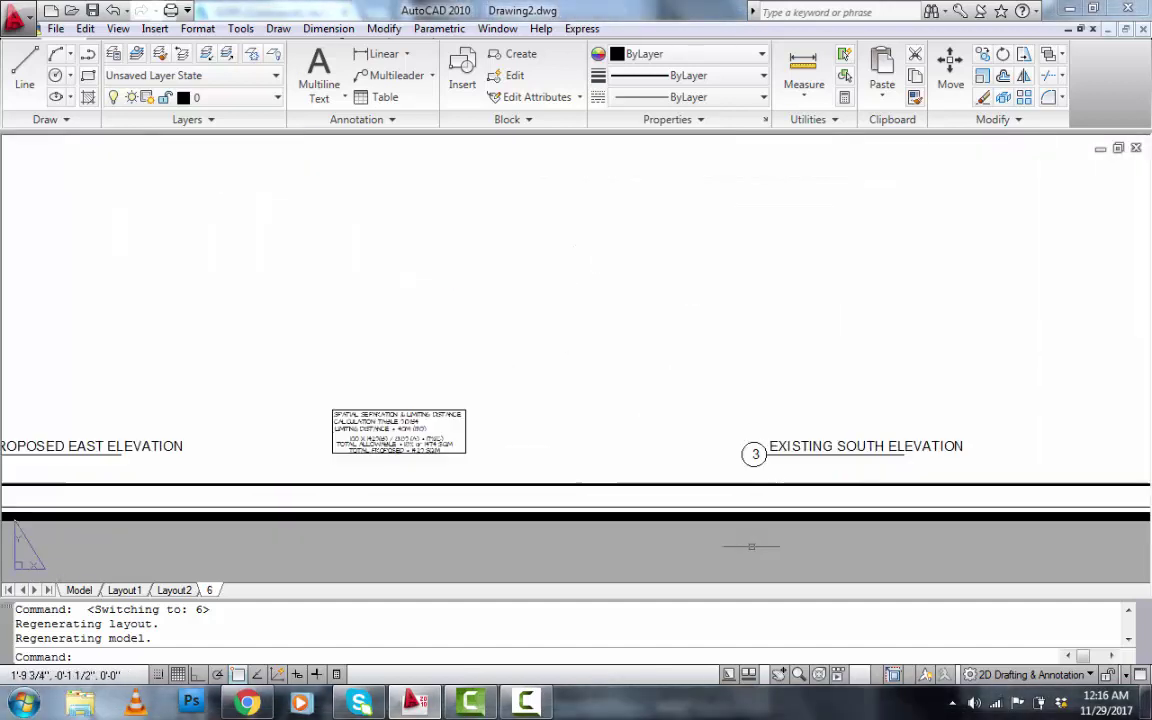
pyautogui.scroll(-2, 795, 447)
pyautogui.scroll(-1, 795, 447)
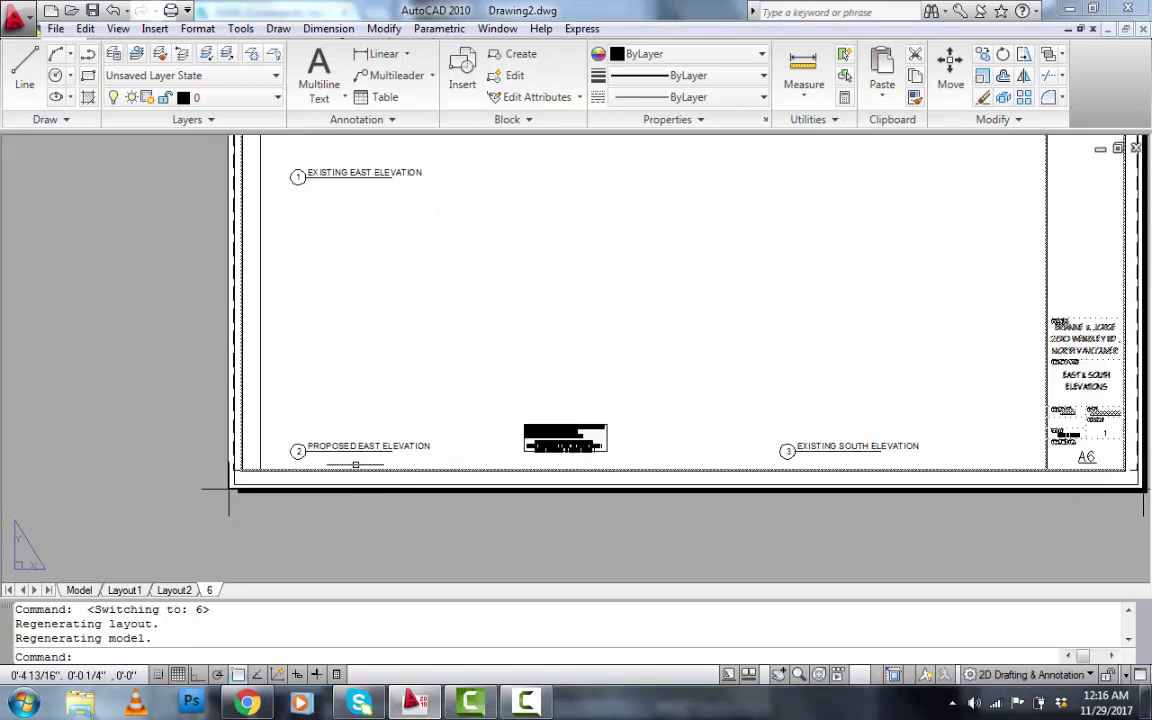
pyautogui.scroll(3, 525, 453)
pyautogui.scroll(-5, 610, 357)
pyautogui.moveTo(610, 357); pyautogui.dragTo(577, 381, button='middle')
# Step: Activate the layout 6 viewport and unlock it
pyautogui.doubleClick(585, 352)
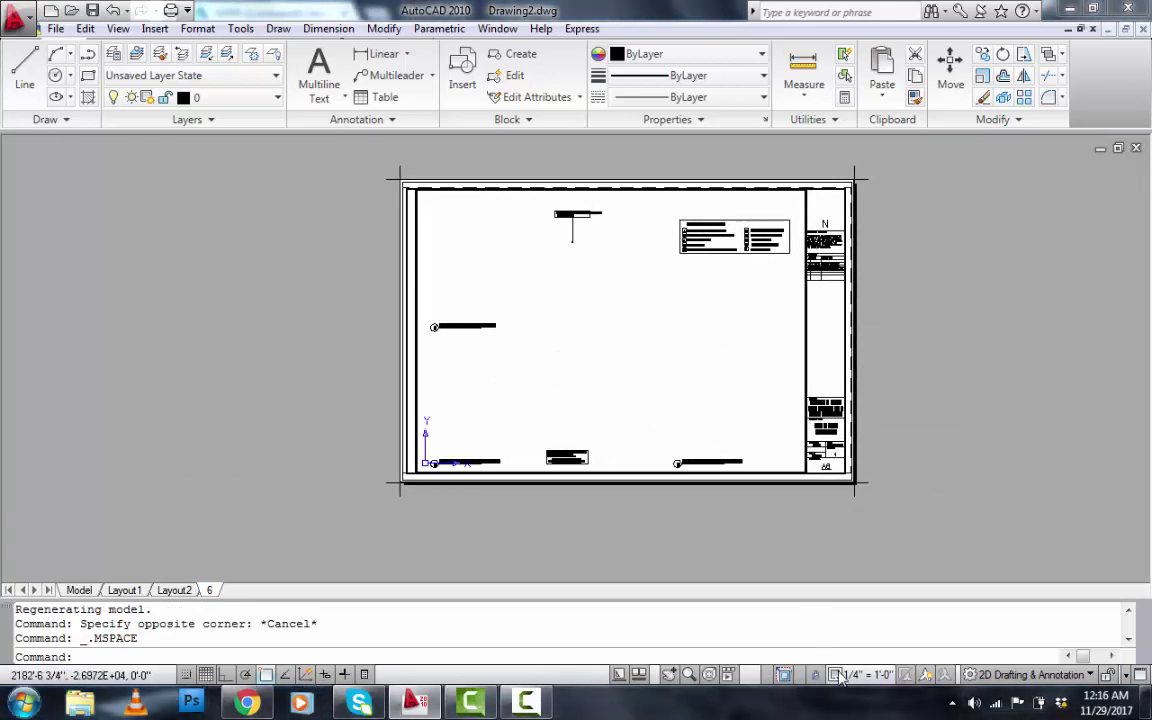
pyautogui.scroll(-5, 617, 355)
pyautogui.scroll(4, 617, 355)
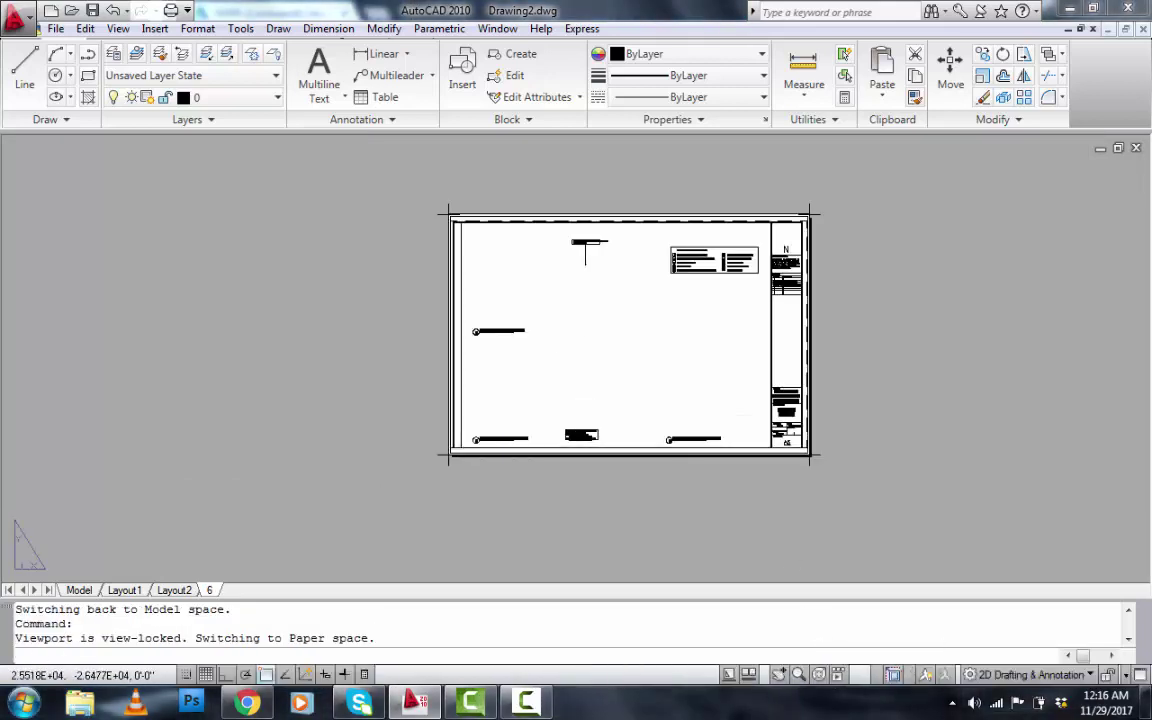
pyautogui.scroll(2, 592, 345)
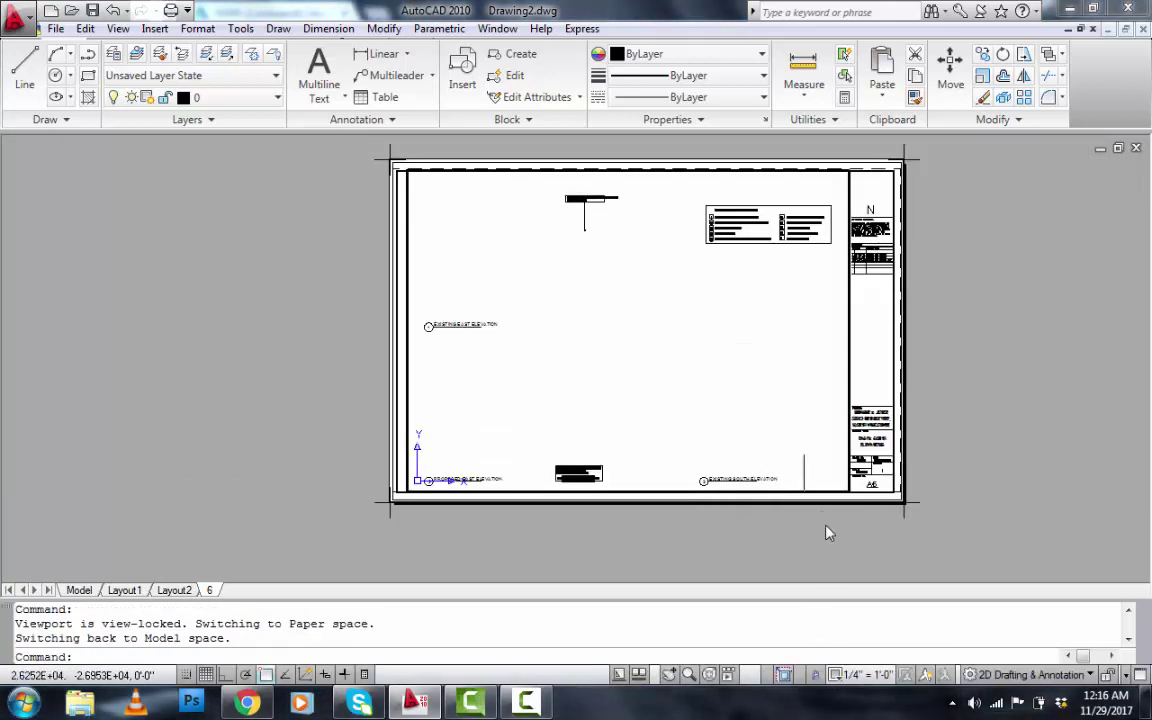
pyautogui.click(815, 677)
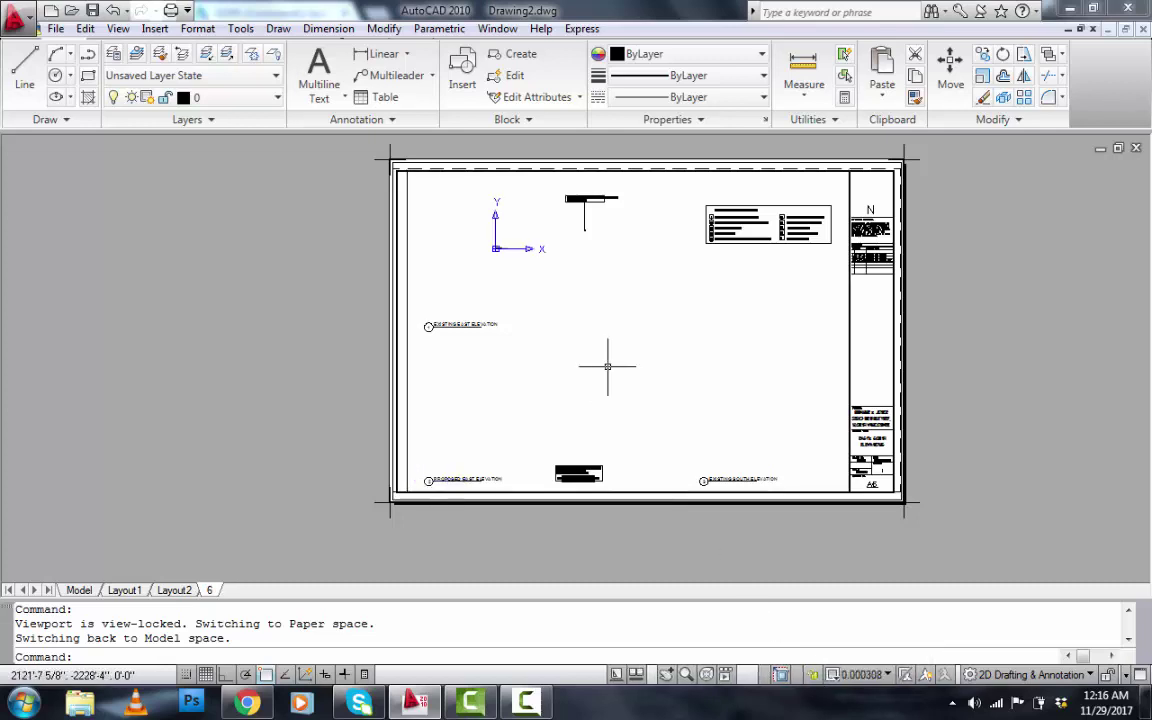
# Step: Set the viewport scale to 1/4" = 1'-0" and centre the elevations inside it
pyautogui.scroll(-2, 530, 320)
pyautogui.scroll(6, 518, 303)
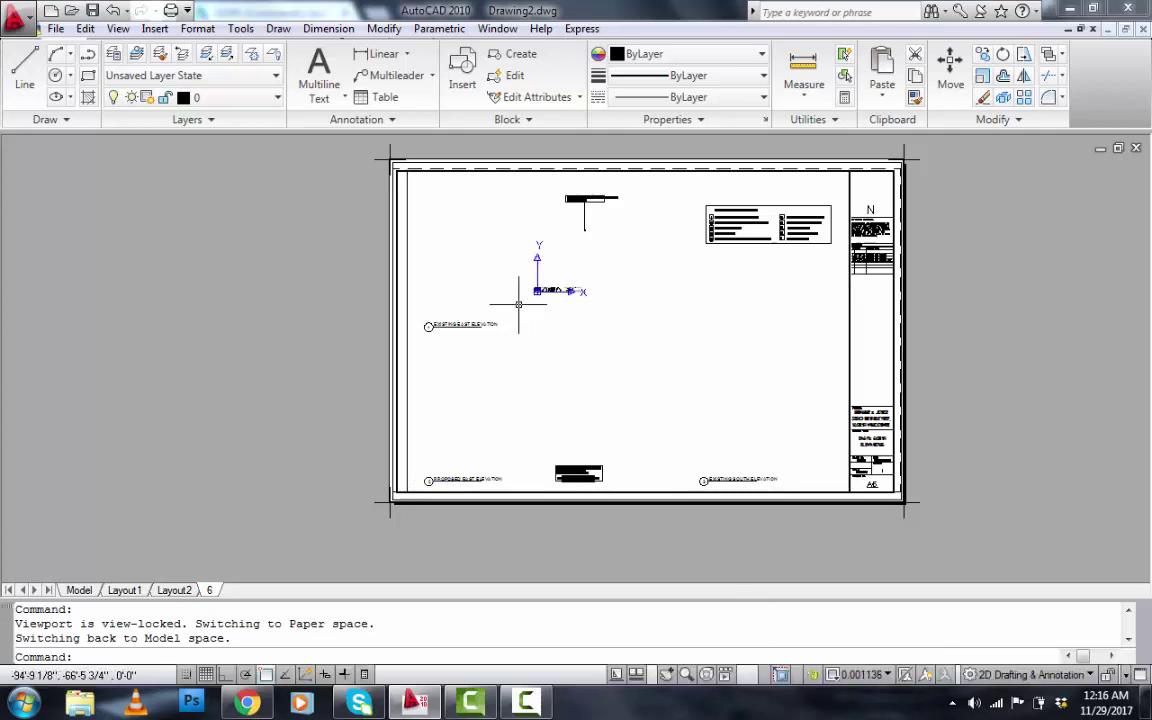
pyautogui.scroll(13, 518, 303)
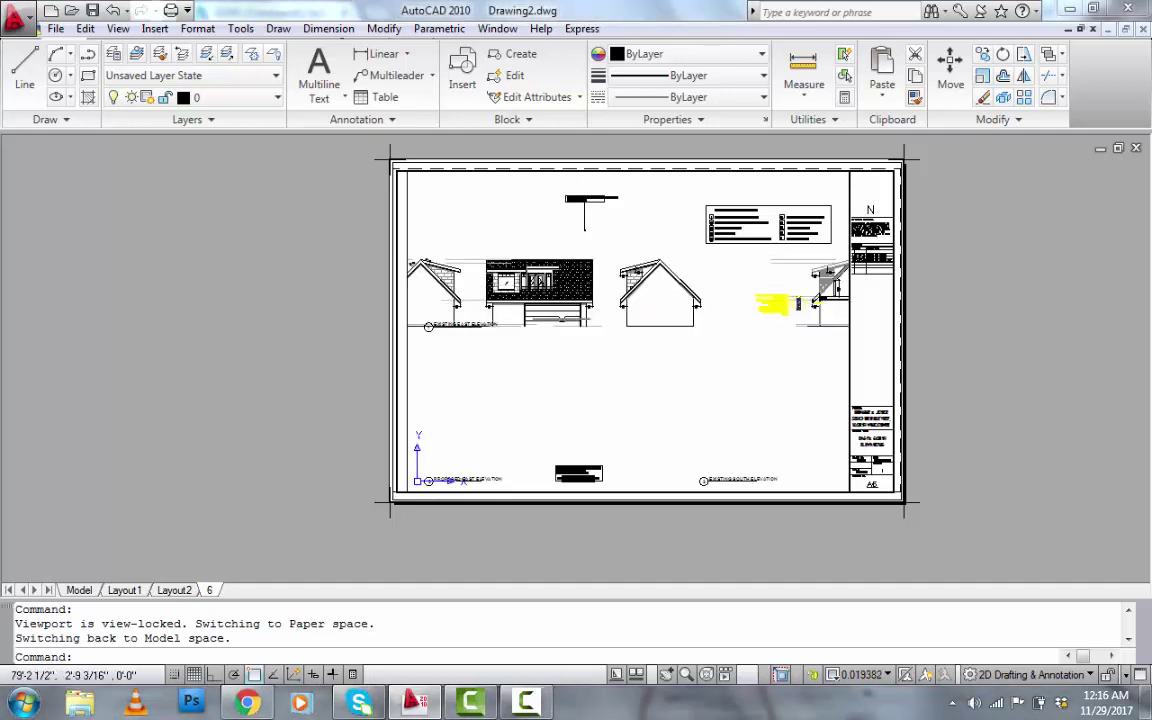
pyautogui.moveTo(563, 321); pyautogui.dragTo(562, 338, button='middle')
pyautogui.click(868, 674)
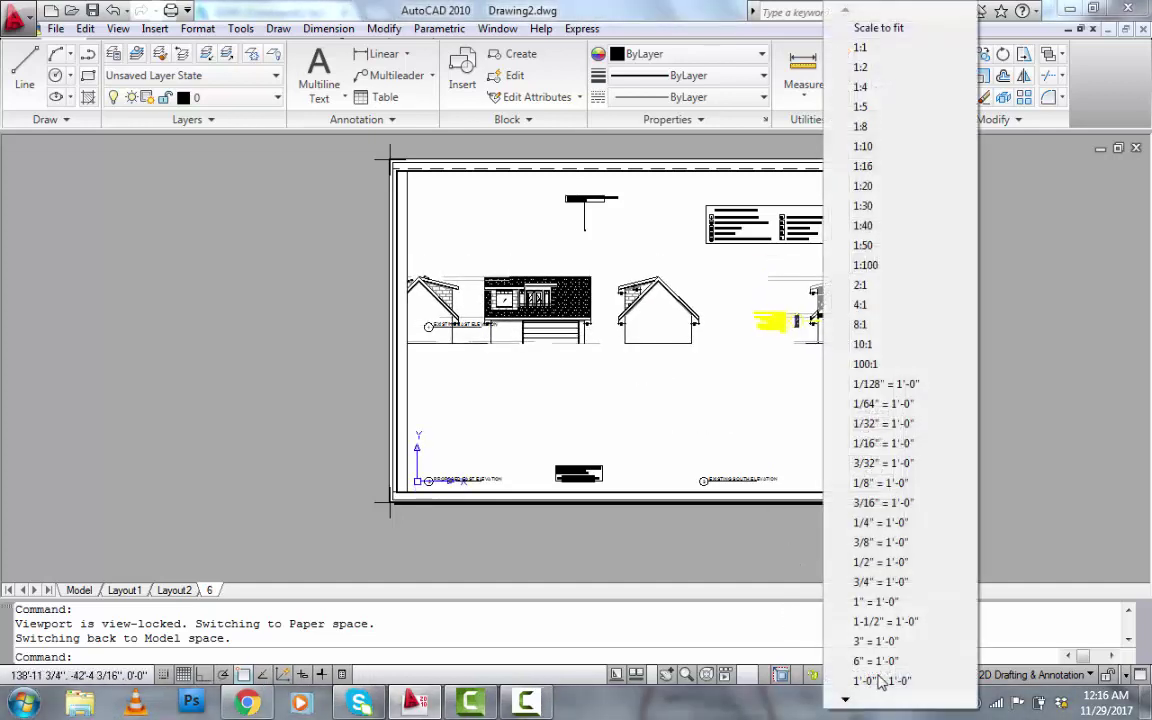
pyautogui.click(913, 530)
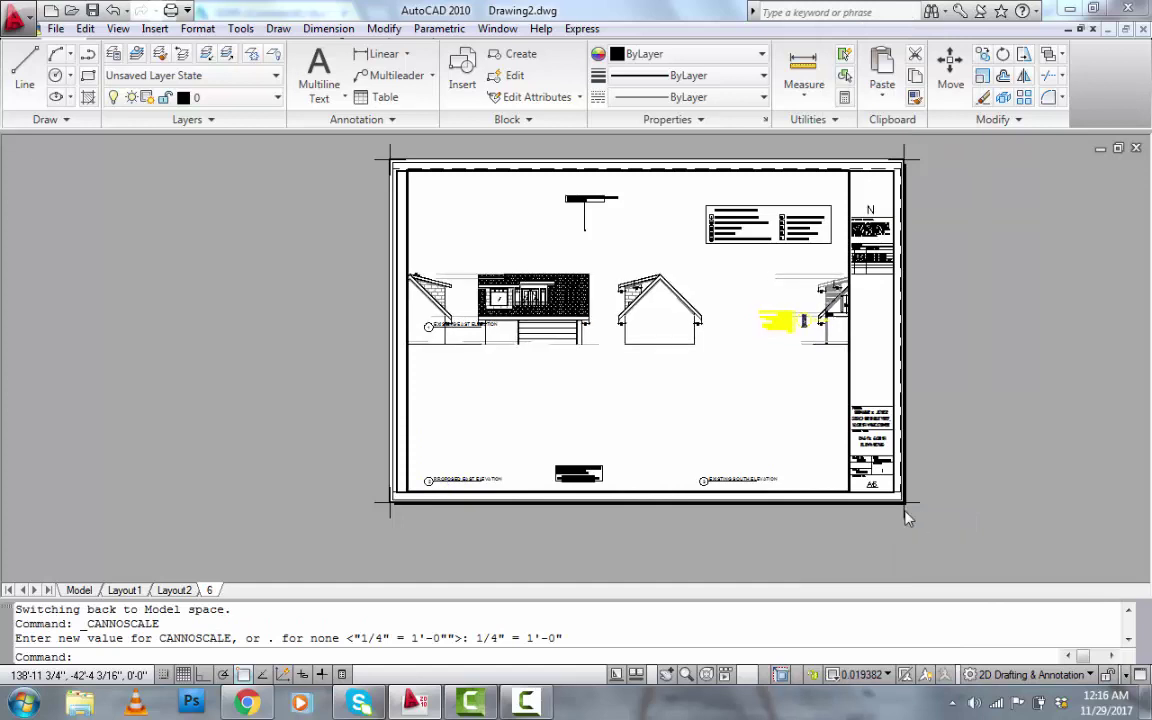
pyautogui.moveTo(709, 340); pyautogui.dragTo(703, 322, button='middle')
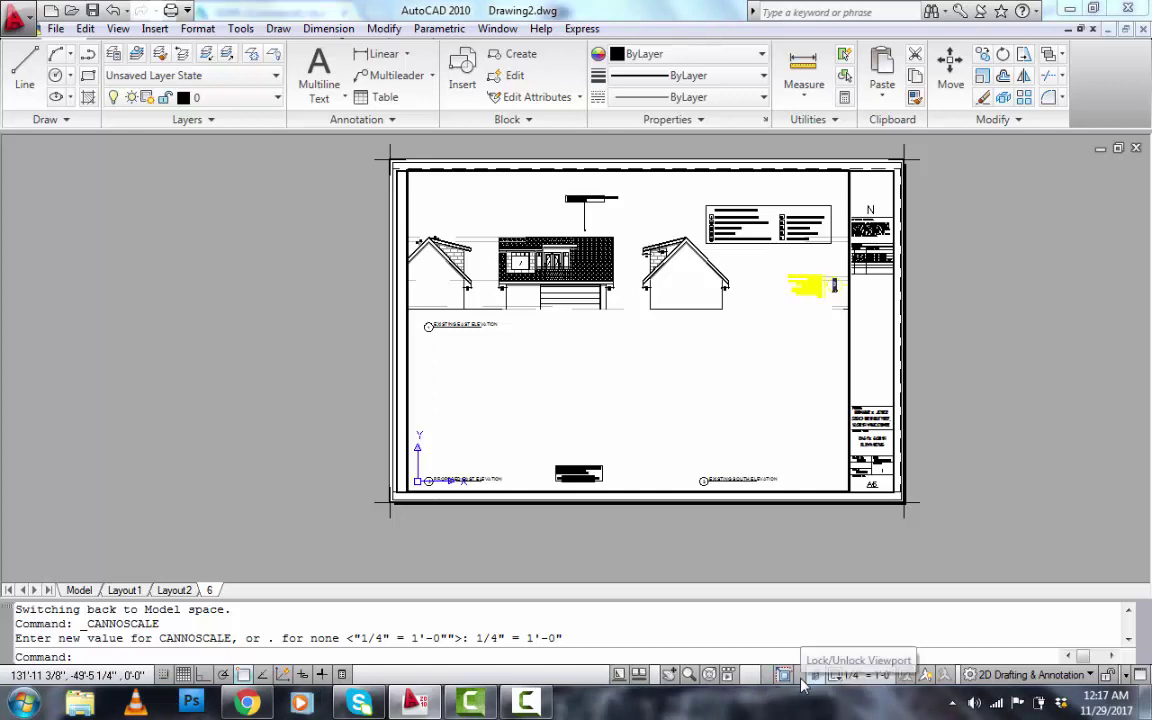
# Step: Return to paper space and move the EXISTING EAST ELEVATION title to its new spot
pyautogui.scroll(5, 415, 313)
pyautogui.click(654, 380)
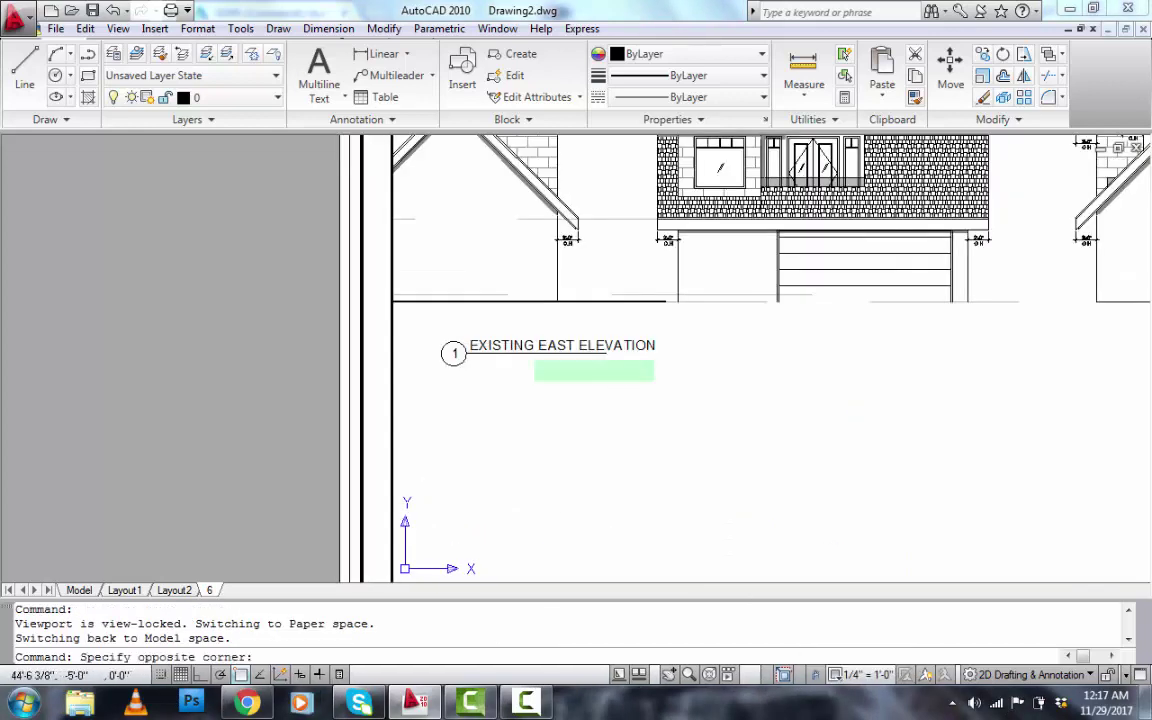
pyautogui.click(395, 300)
pyautogui.doubleClick(165, 327)
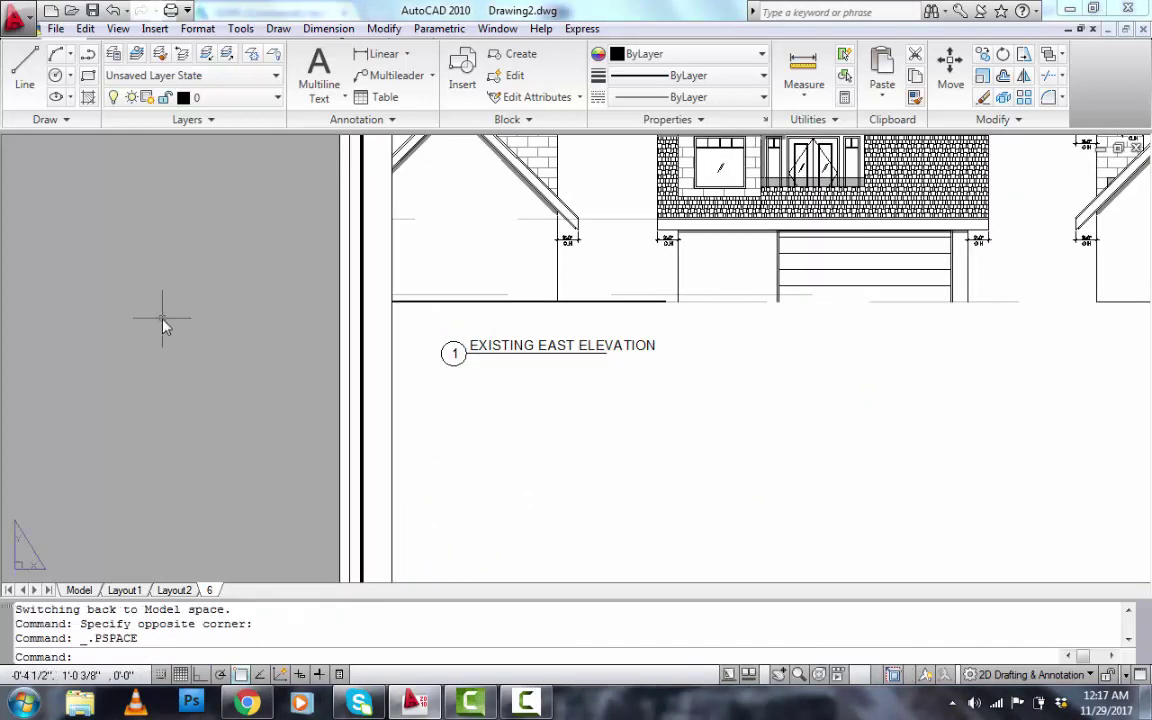
pyautogui.click(591, 380)
pyautogui.click(428, 325)
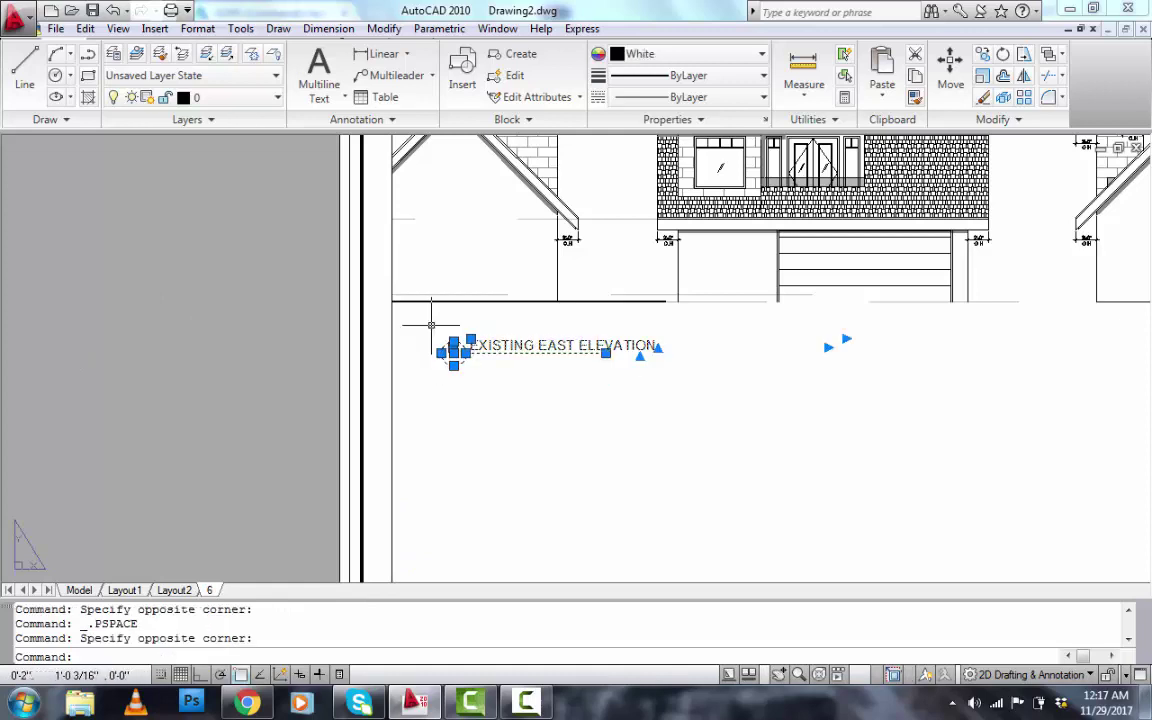
pyautogui.press('Return')
pyautogui.click(531, 397)
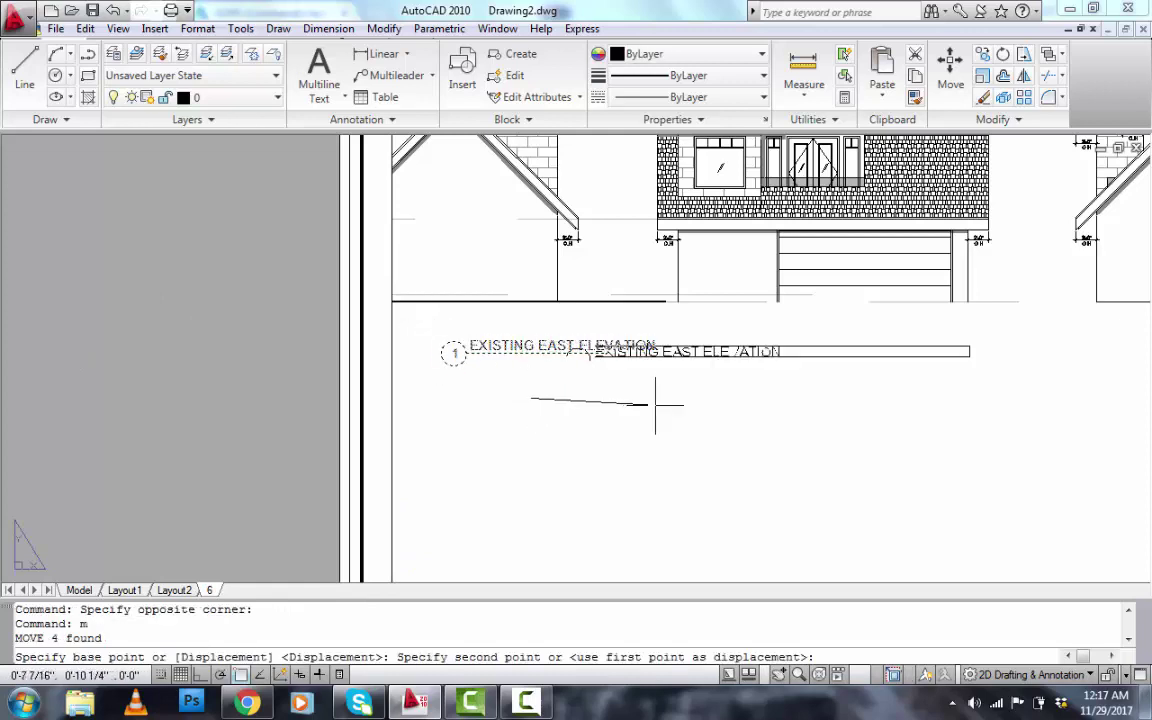
pyautogui.click(735, 388)
# Step: Move the PROPOSED EAST ELEVATION title (2) beside EXISTING EAST ELEVATION under the right-hand house
pyautogui.scroll(-4, 561, 346)
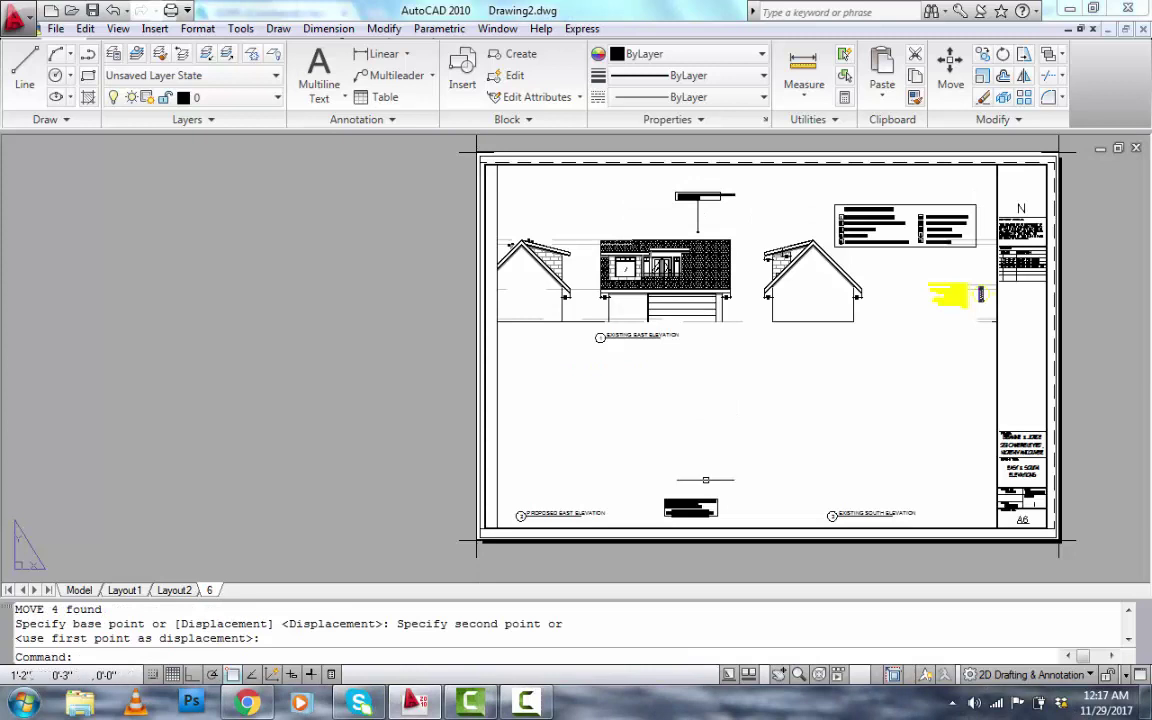
pyautogui.scroll(2, 715, 490)
pyautogui.click(548, 531)
pyautogui.click(425, 479)
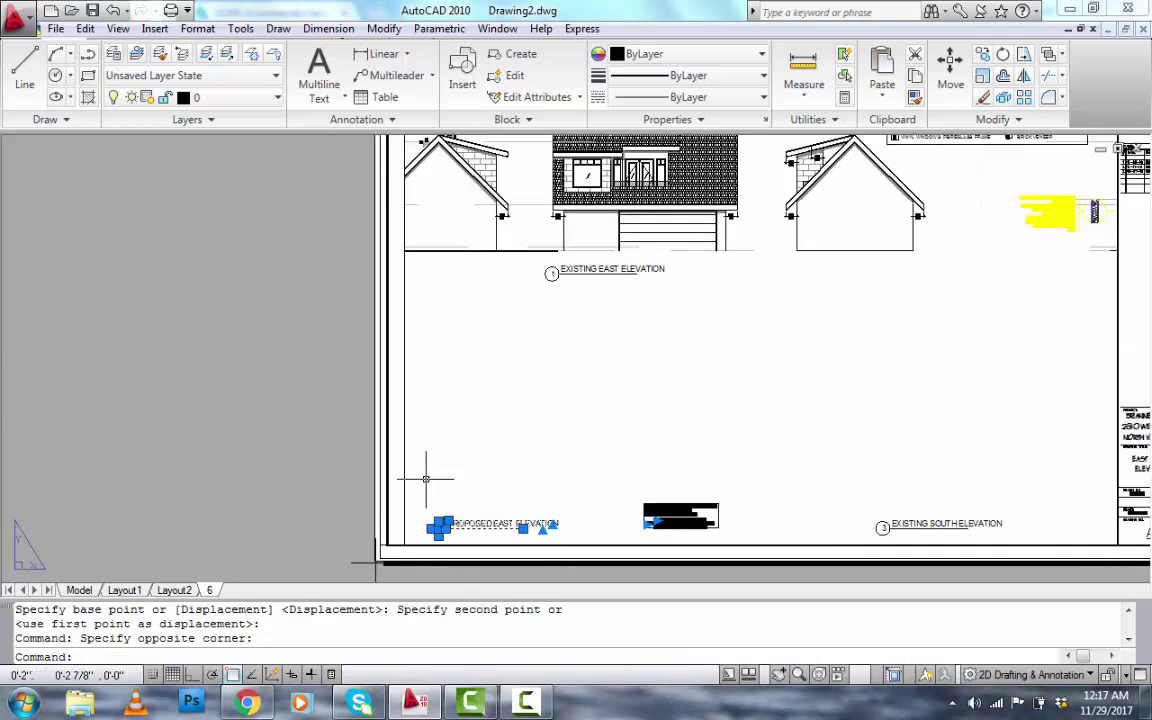
pyautogui.write('m')
pyautogui.press('Return')
pyautogui.click(448, 520)
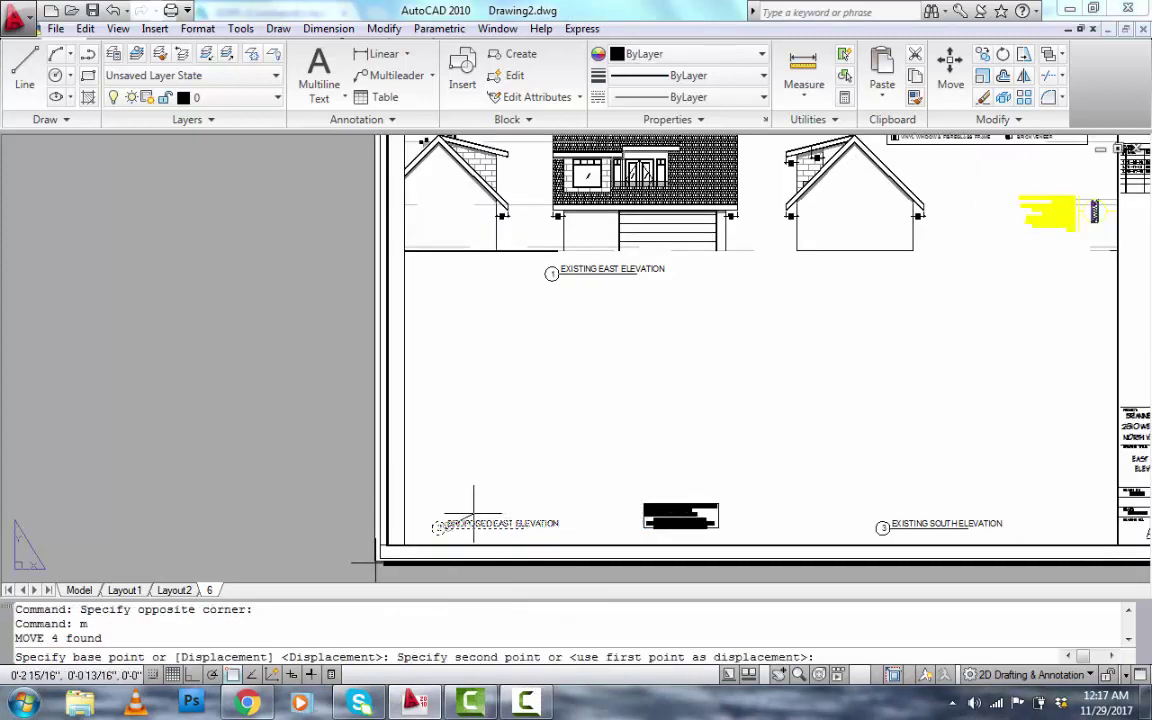
pyautogui.click(816, 265)
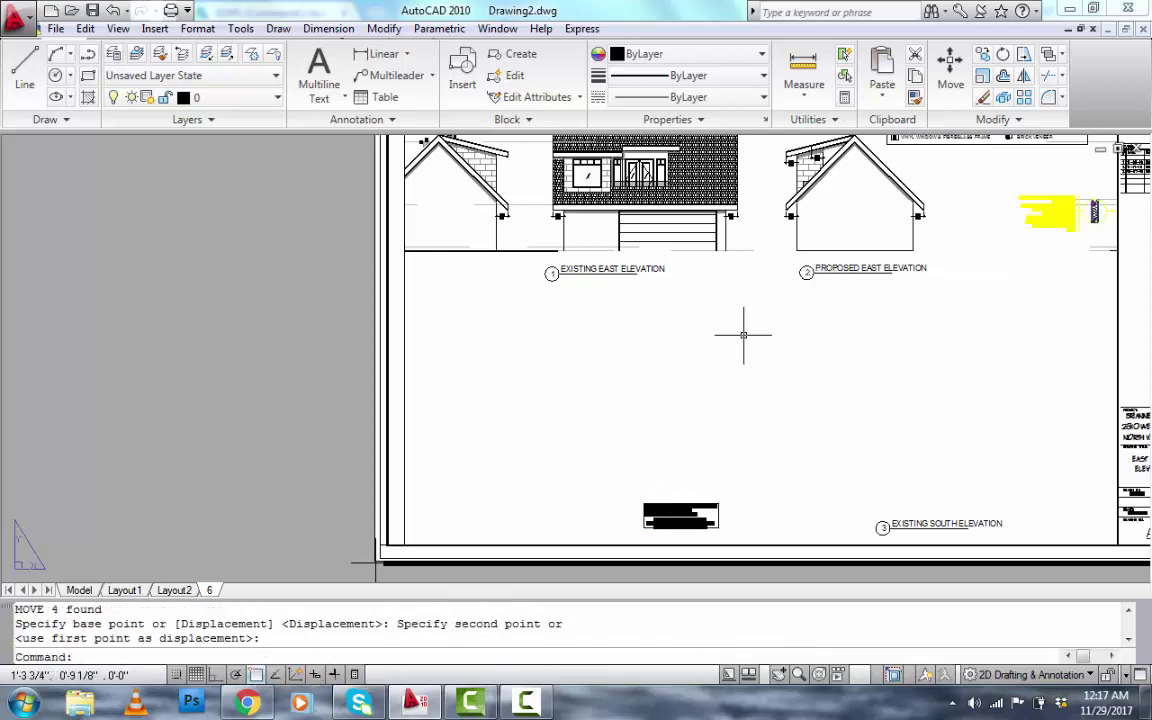
pyautogui.press('Escape')
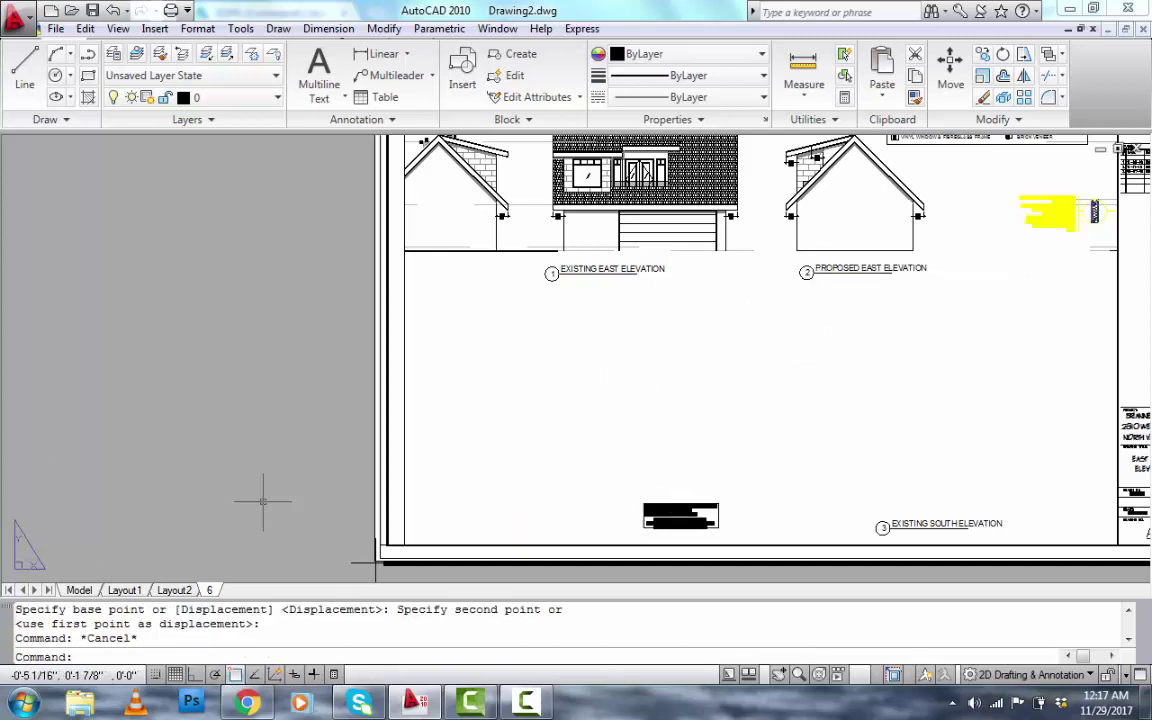
pyautogui.hotkey('ctrl', 'Tab')
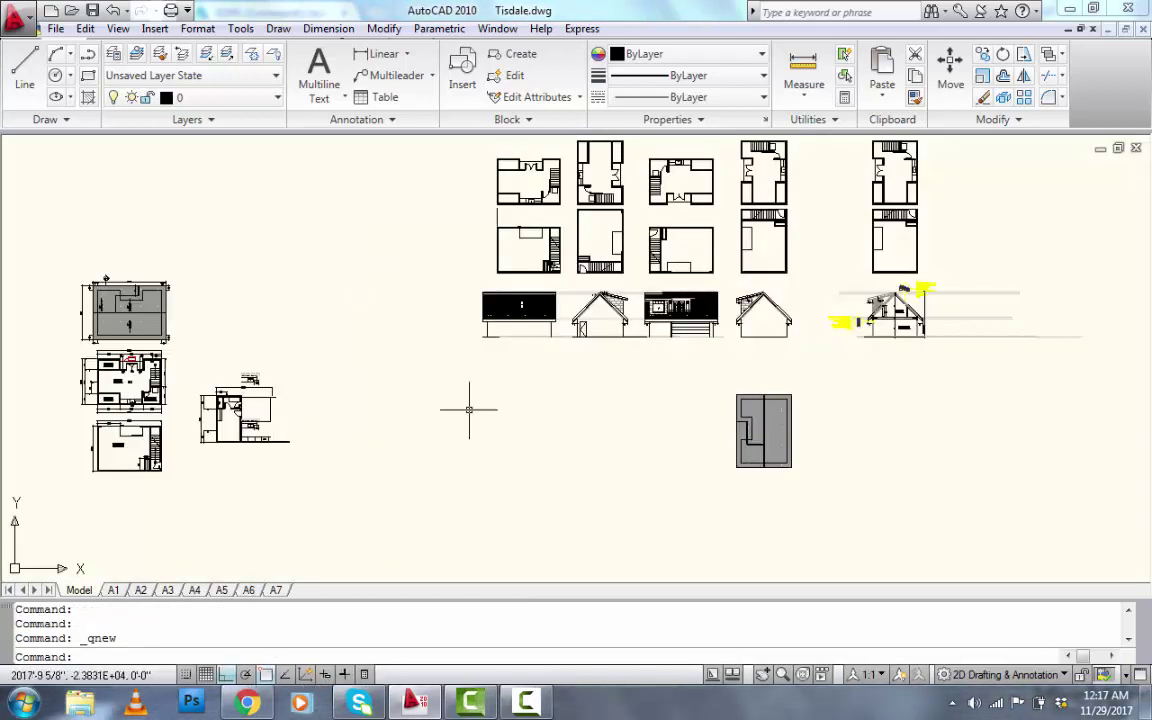
pyautogui.hotkey('ctrl', 'Tab')
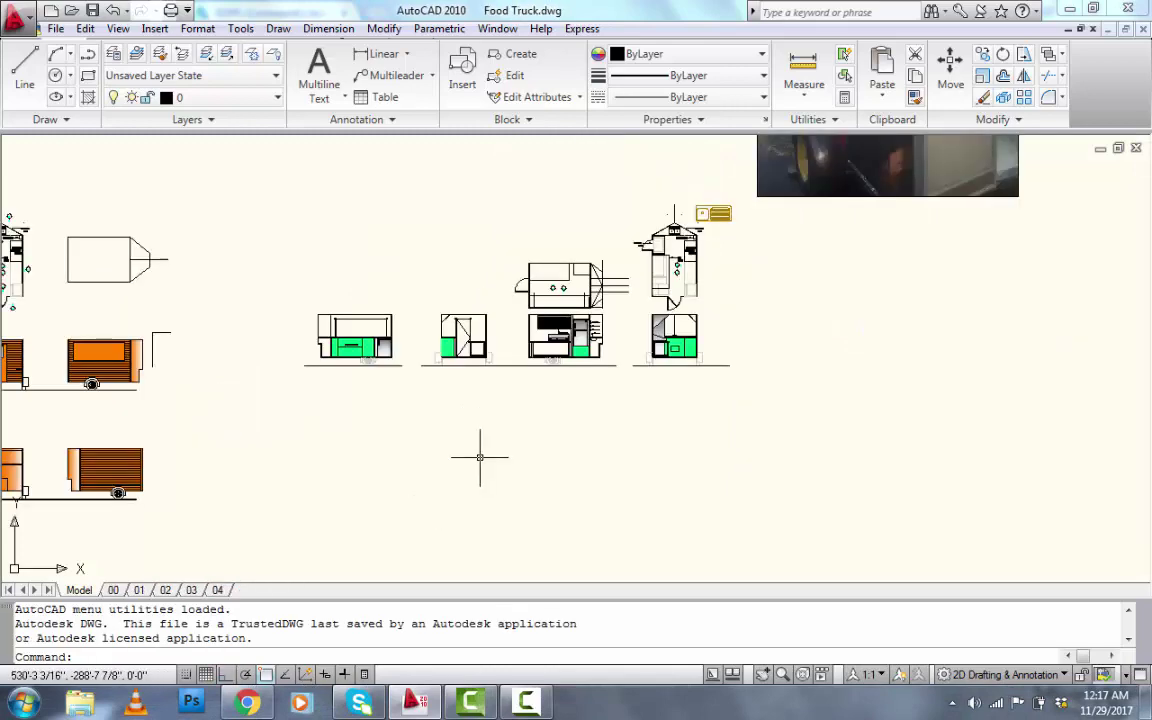
pyautogui.hotkey('ctrl', 'Tab')
pyautogui.hotkey('ctrl', 'Tab')
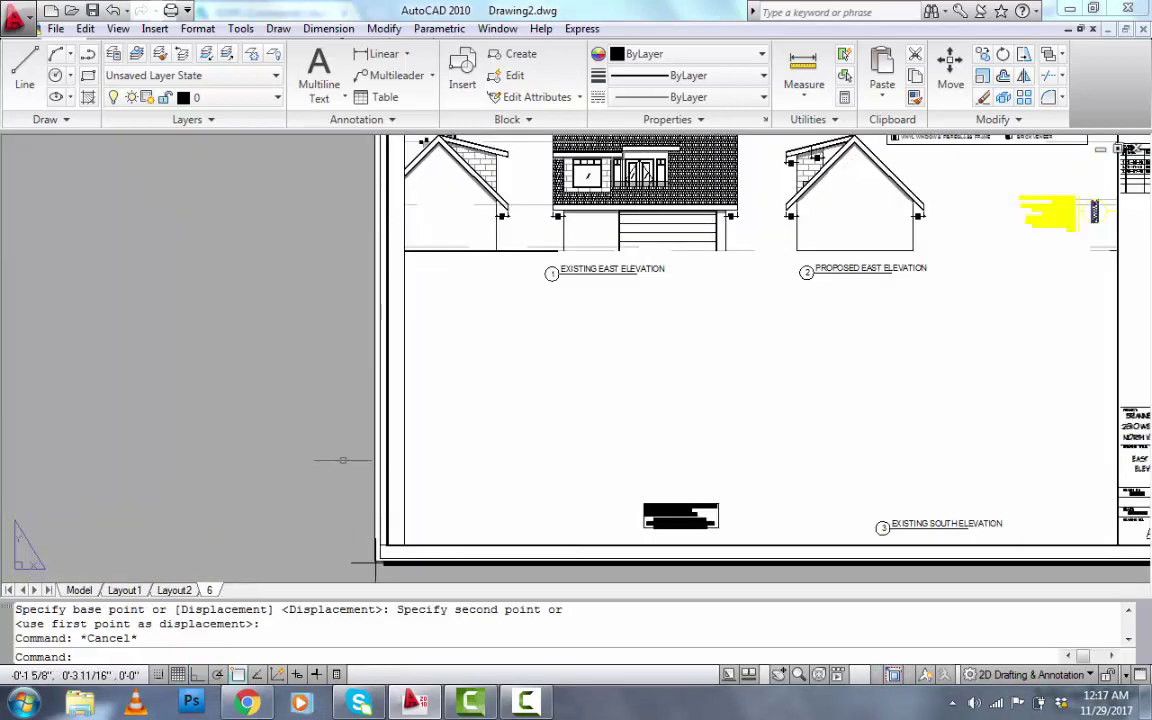
pyautogui.hotkey('ctrl', 'Tab')
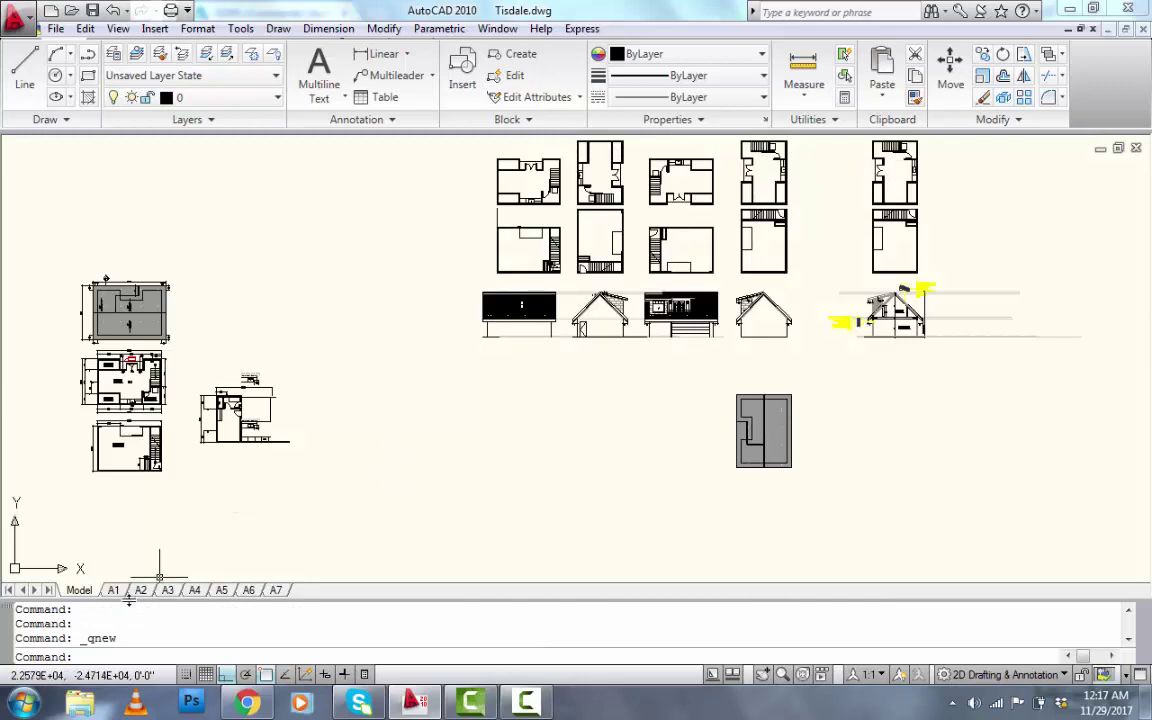
pyautogui.click(167, 591)
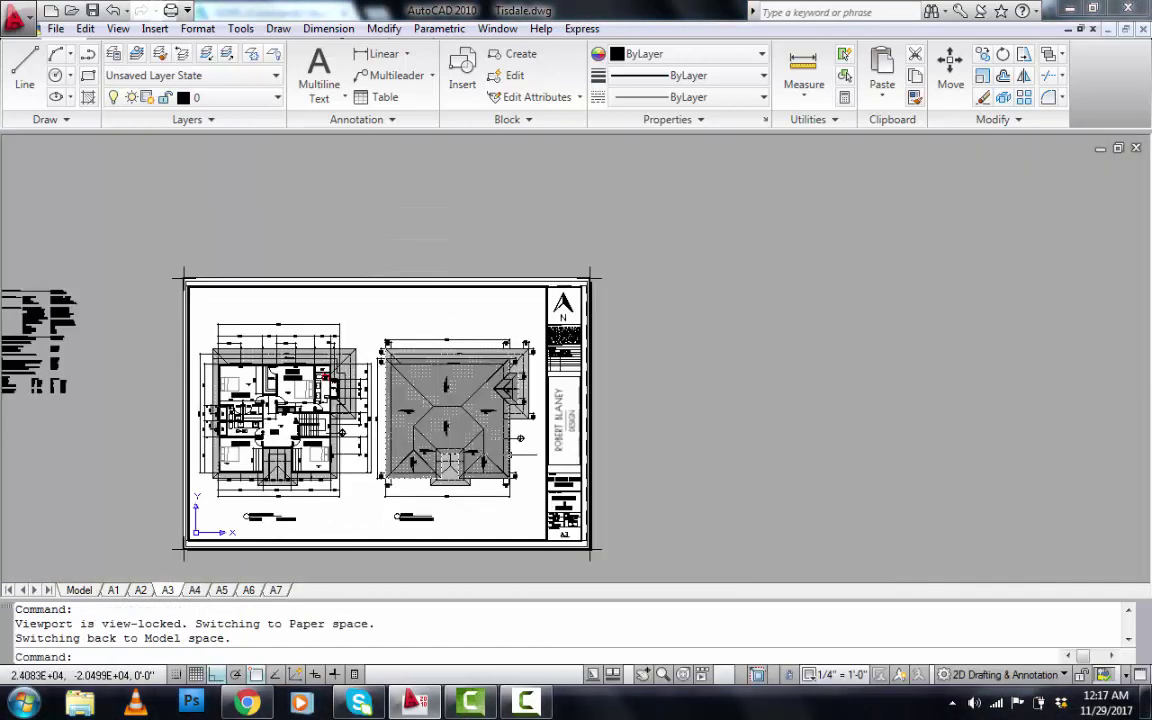
pyautogui.scroll(2, 535, 481)
pyautogui.moveTo(535, 481); pyautogui.dragTo(675, 451, button='middle')
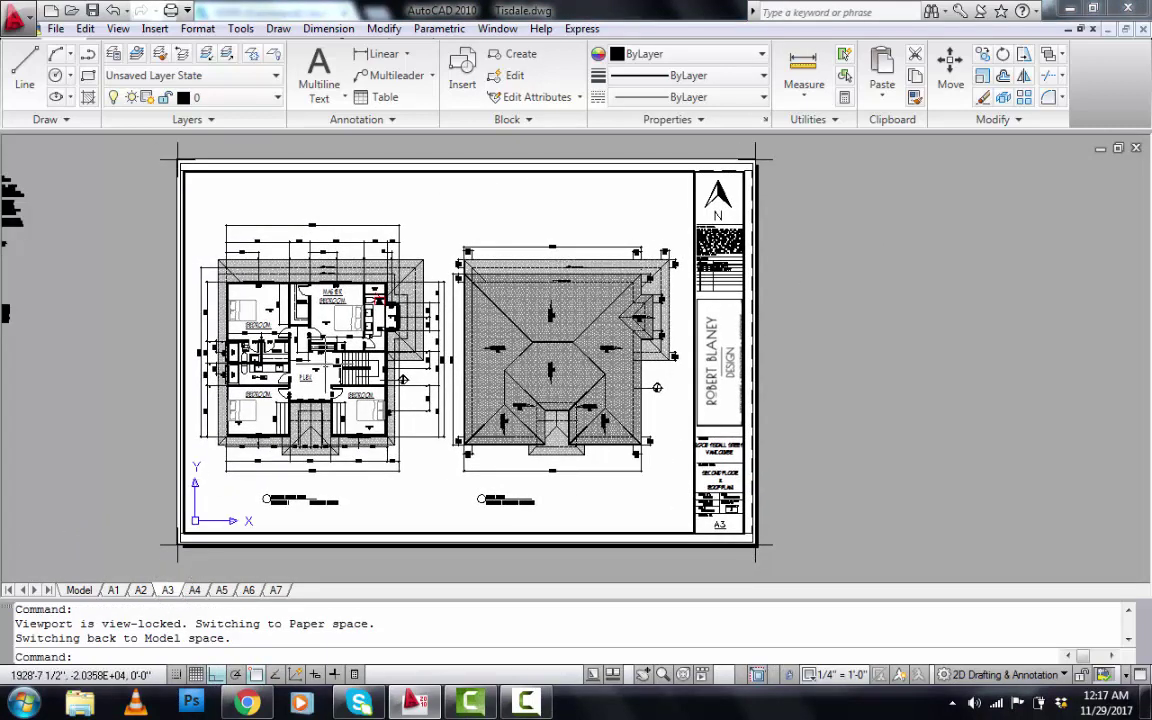
pyautogui.hotkey('ctrl', 'Tab')
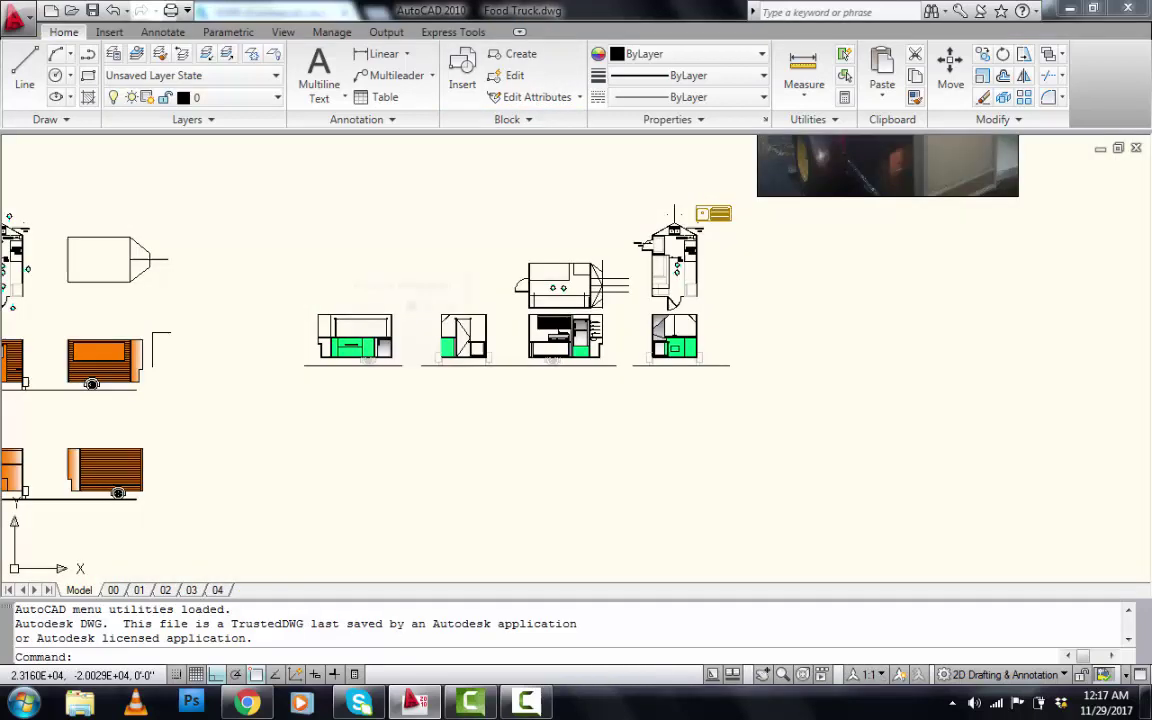
pyautogui.hotkey('ctrl', 'Tab')
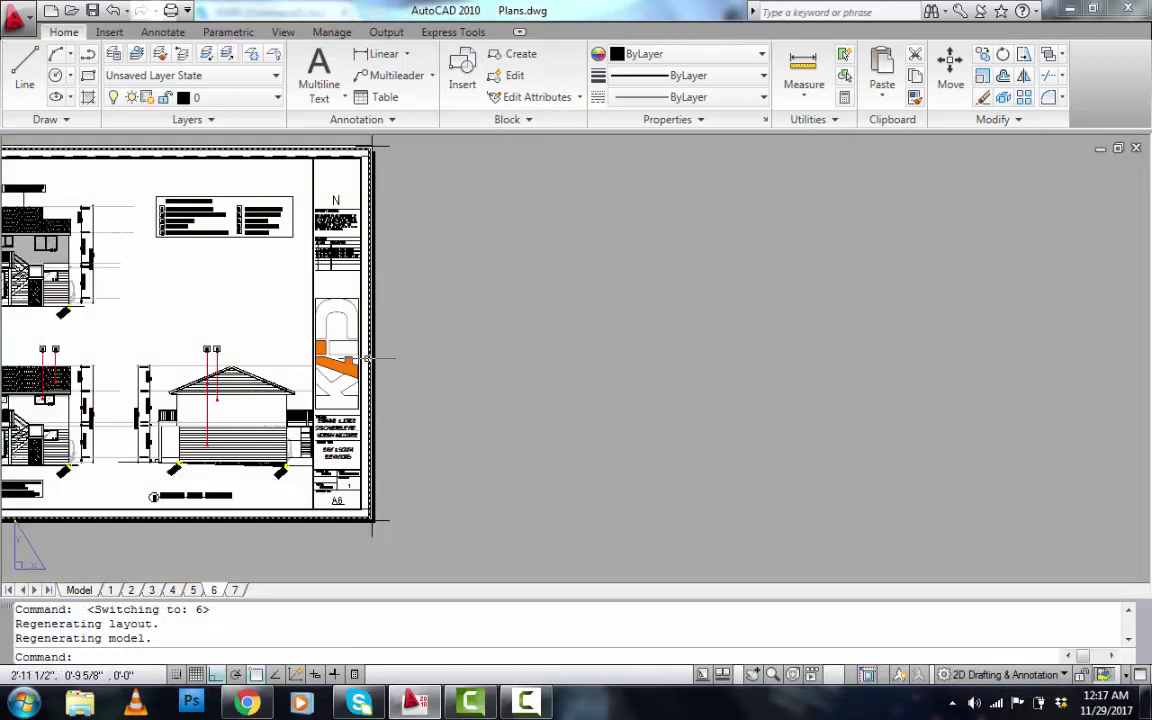
# Step: Back in Drawing2, import Tisdale.dwg's layout A6 via DesignCenter and open the new A6 tab
pyautogui.hotkey('ctrl', 'Tab')
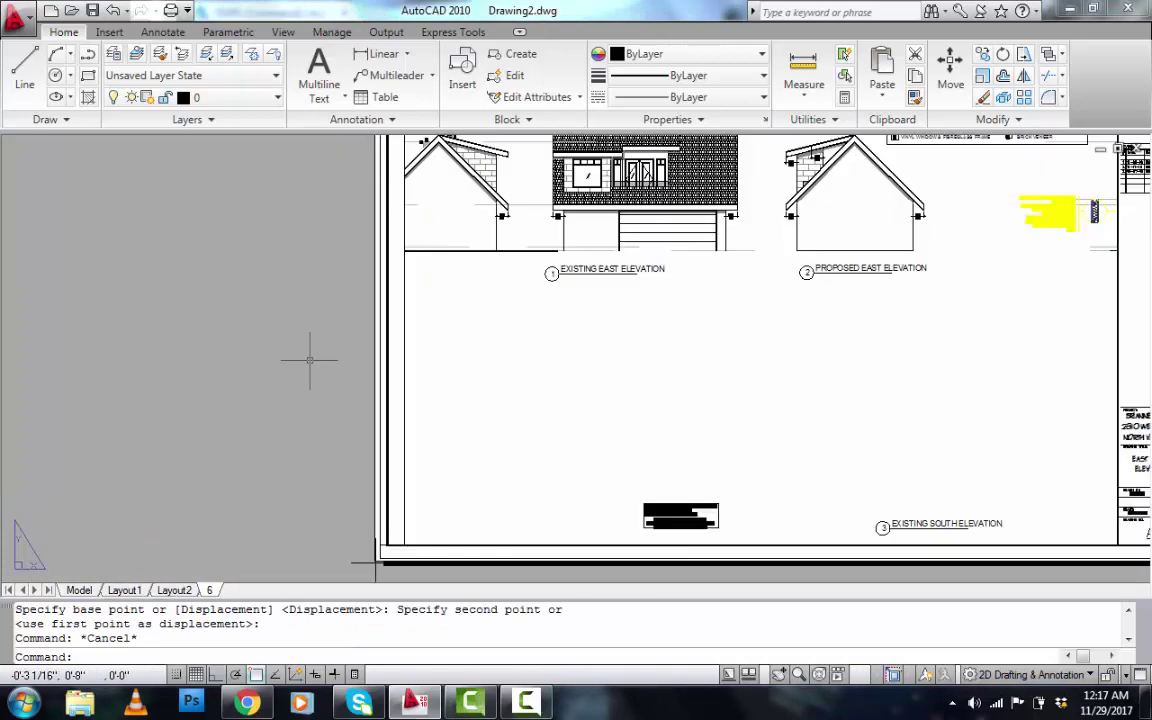
pyautogui.moveTo(569, 360); pyautogui.dragTo(456, 386, button='middle')
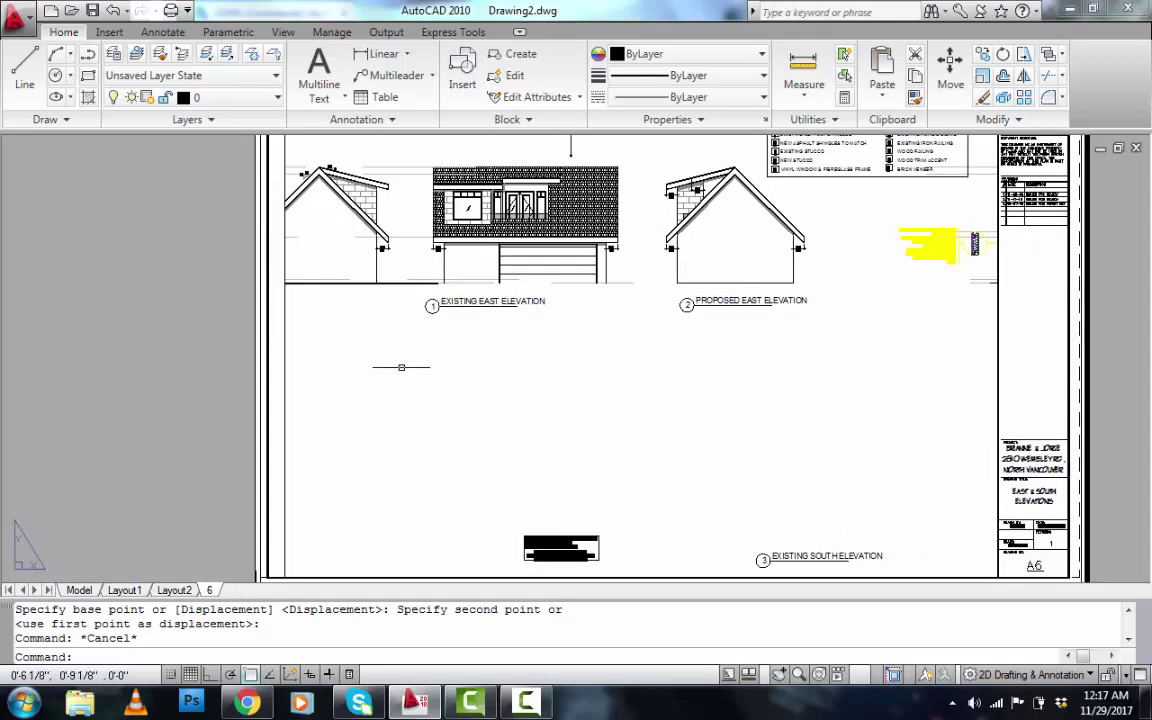
pyautogui.press('Return')
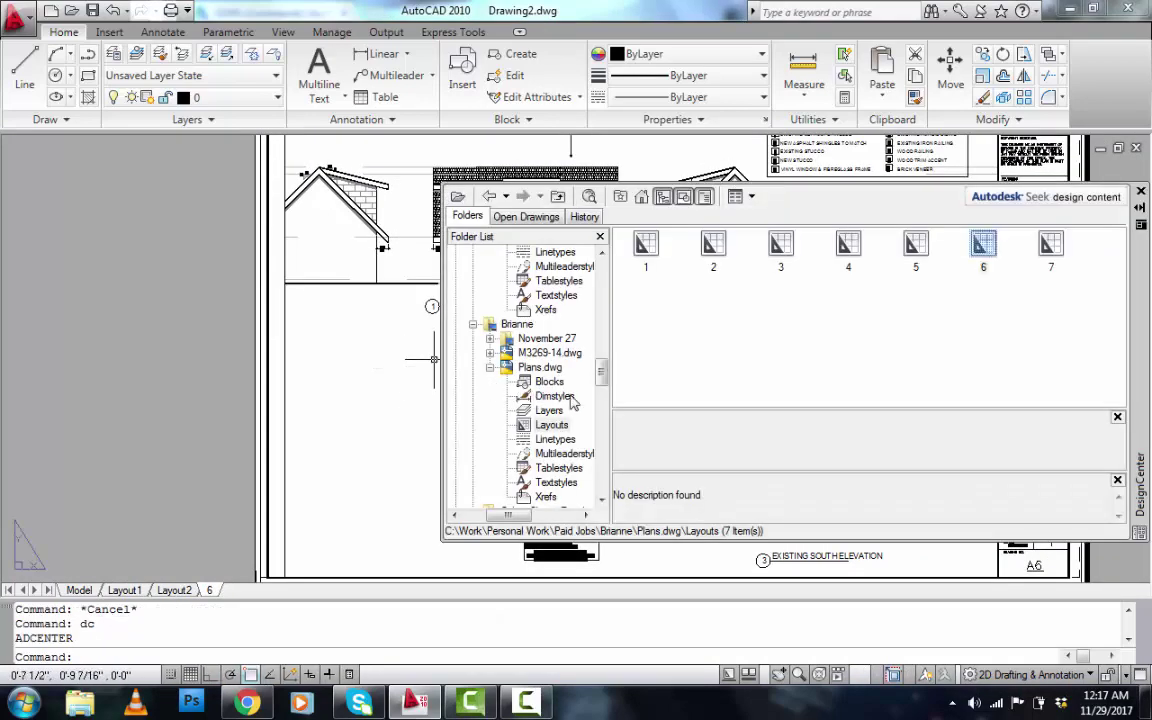
pyautogui.doubleClick(849, 252)
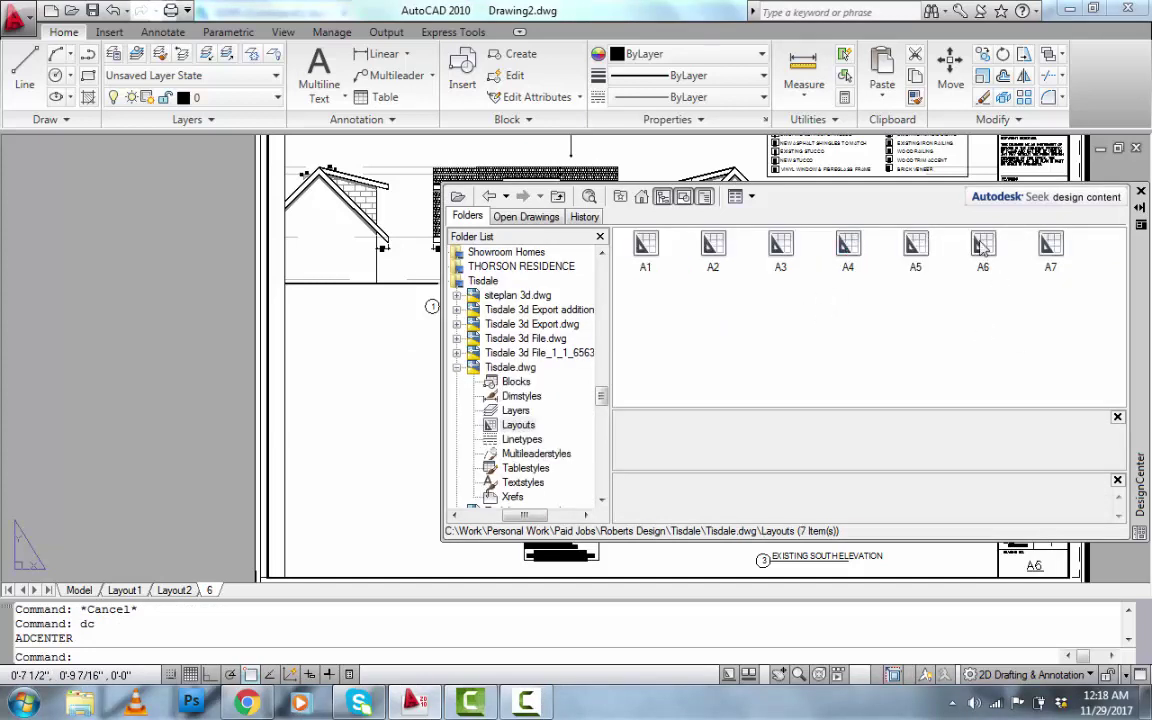
pyautogui.click(983, 248)
pyautogui.doubleClick(983, 248)
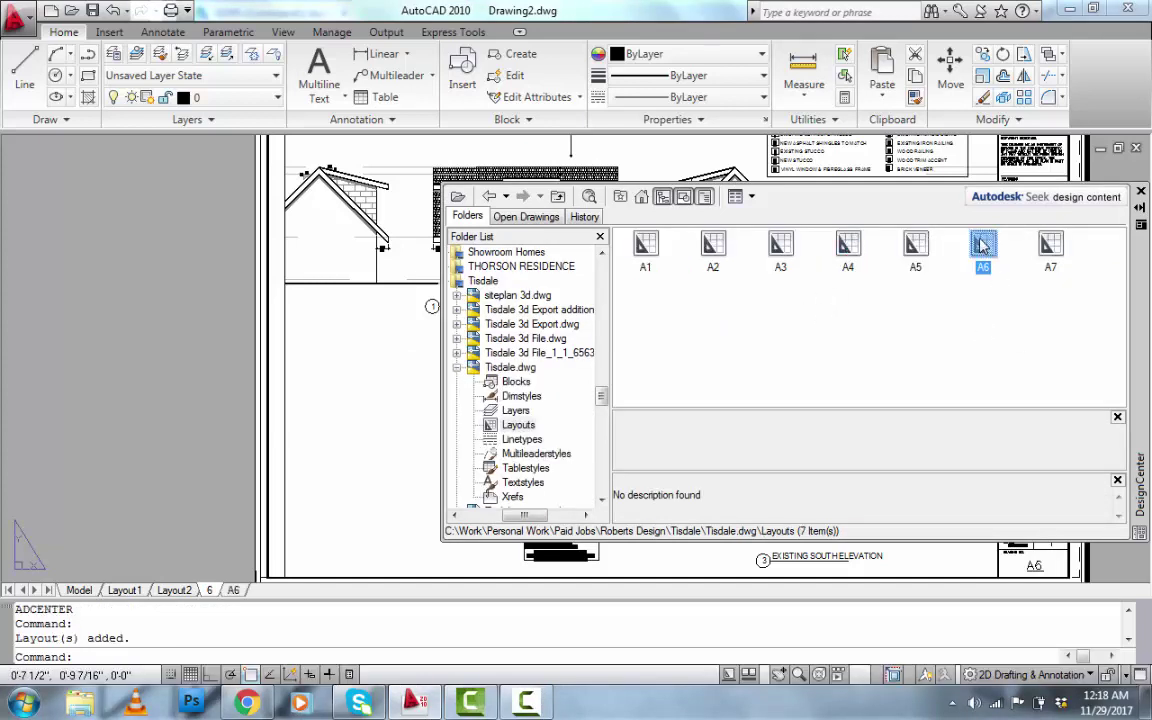
pyautogui.click(233, 590)
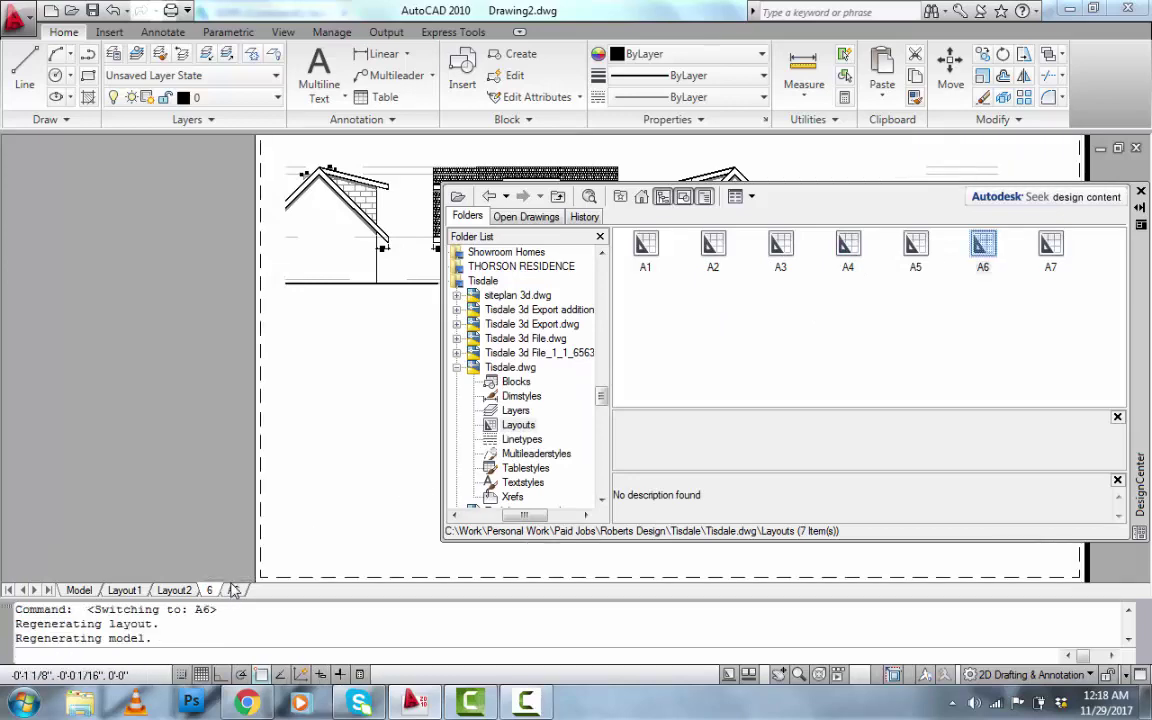
# Step: Zoom the A6 viewport in until Drawing2's house elevation and section show, at scale 0.016533
pyautogui.scroll(-5, 154, 391)
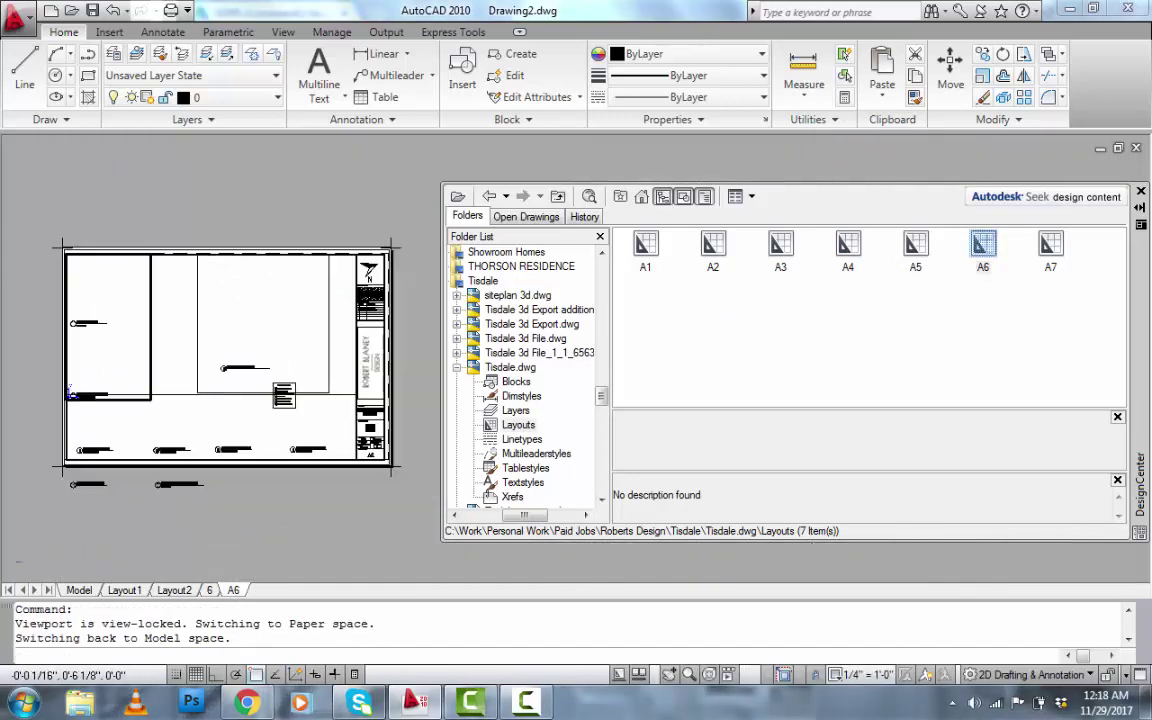
pyautogui.scroll(3, 157, 343)
pyautogui.scroll(-2, 231, 360)
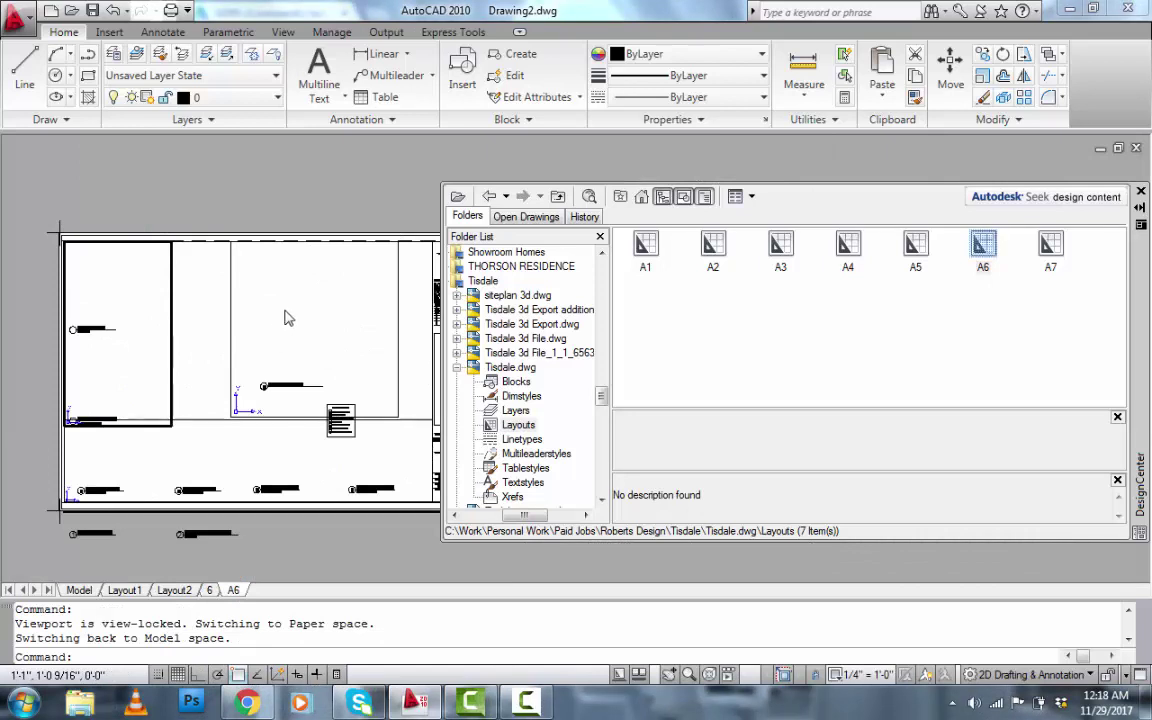
pyautogui.click(815, 677)
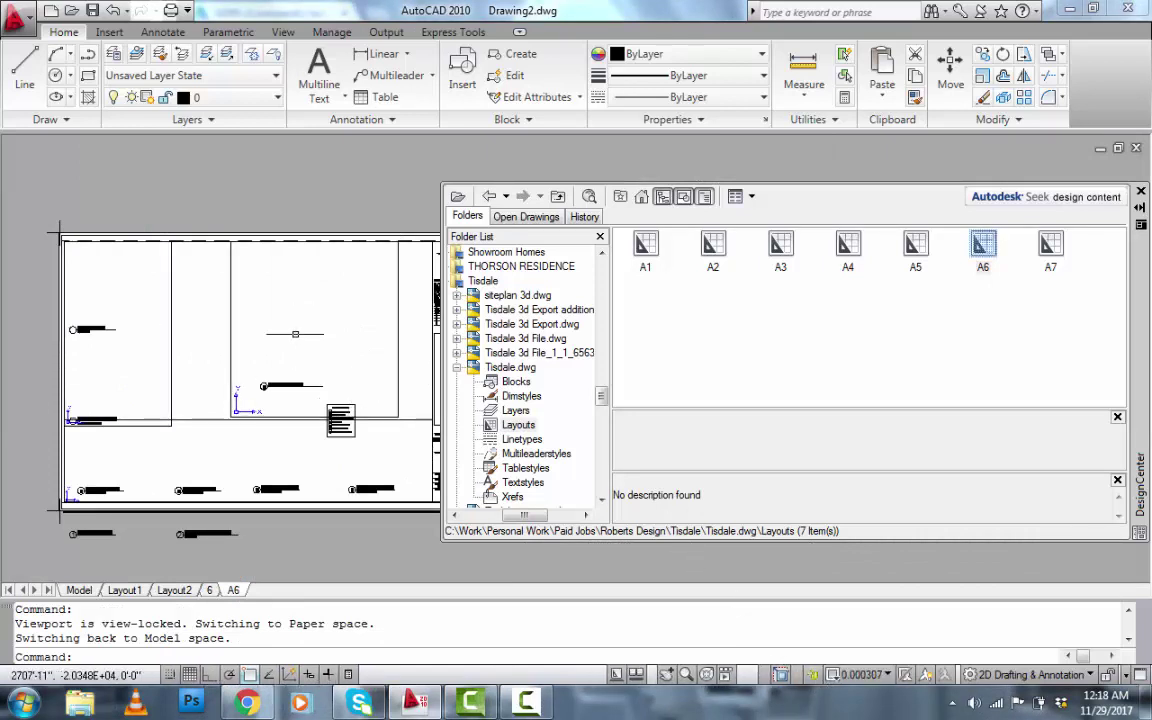
pyautogui.scroll(-2, 292, 348)
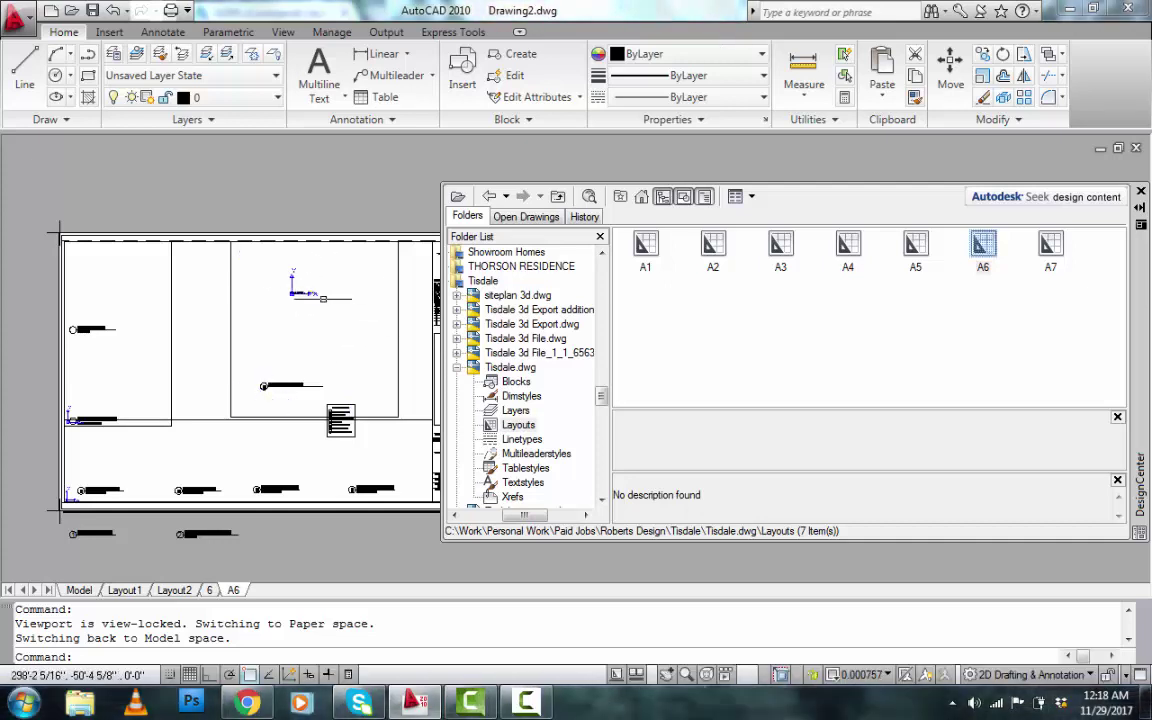
pyautogui.scroll(9, 262, 295)
pyautogui.scroll(5, 268, 300)
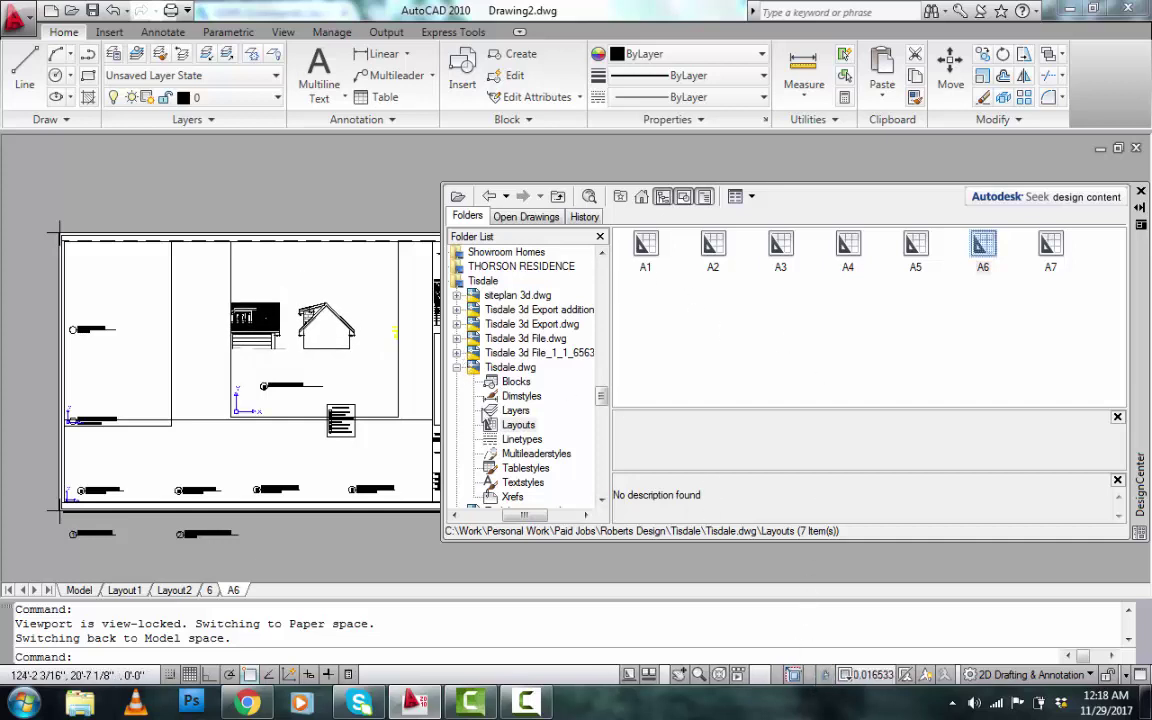
# Step: Browse Tisdale.dwg's layers and dimension styles in DesignCenter, ending on its blocks list
pyautogui.click(516, 410)
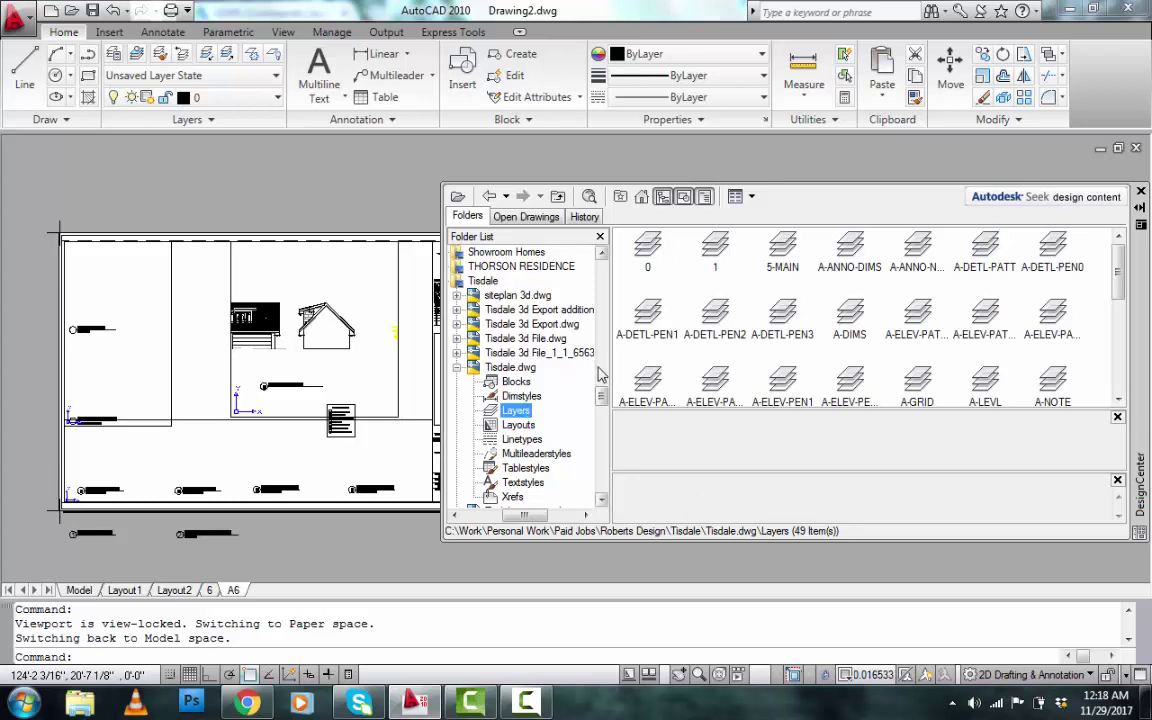
pyautogui.click(521, 396)
pyautogui.click(515, 382)
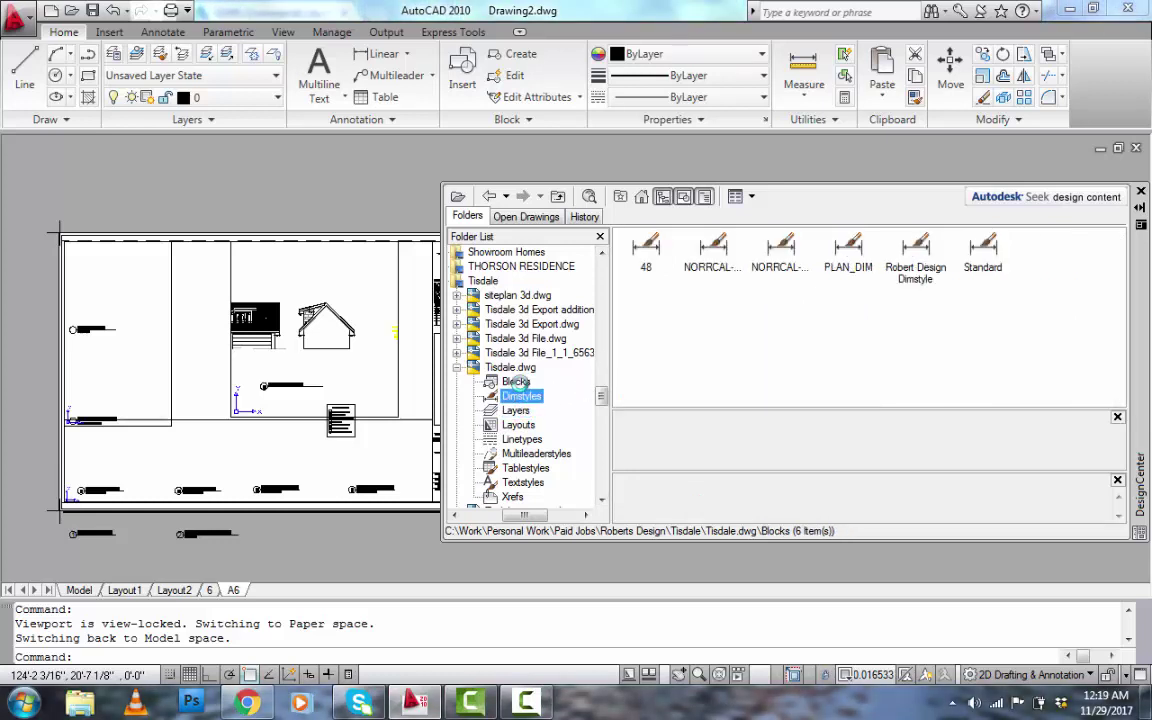